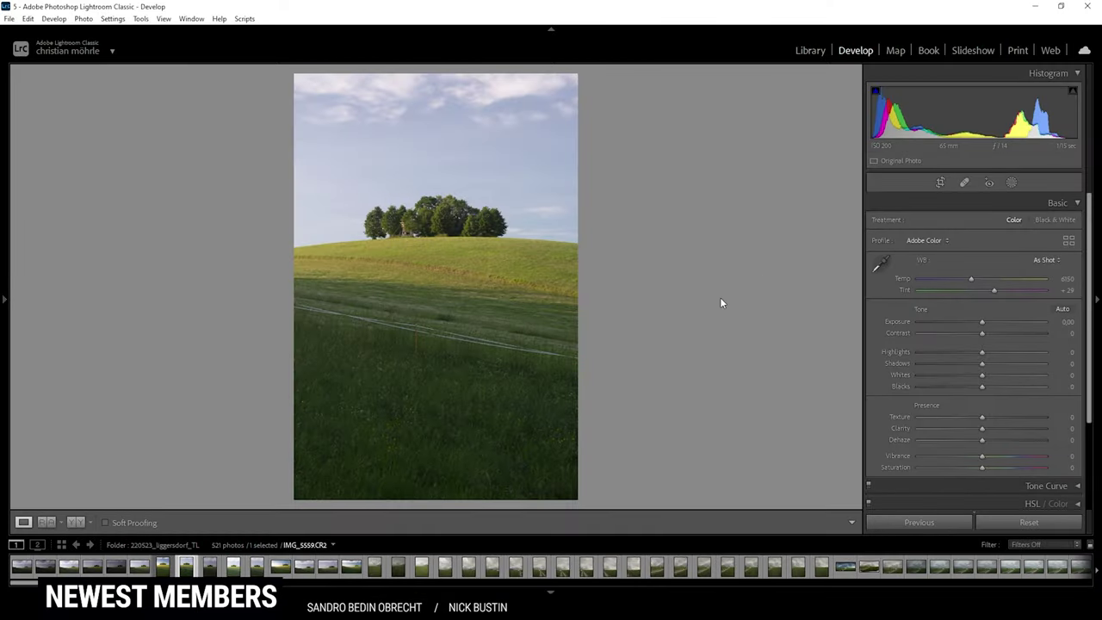
# Apply the Adobe Landscape profile and warm the Temp to about 6344.
pyautogui.click(926, 242)
pyautogui.click(988, 267)
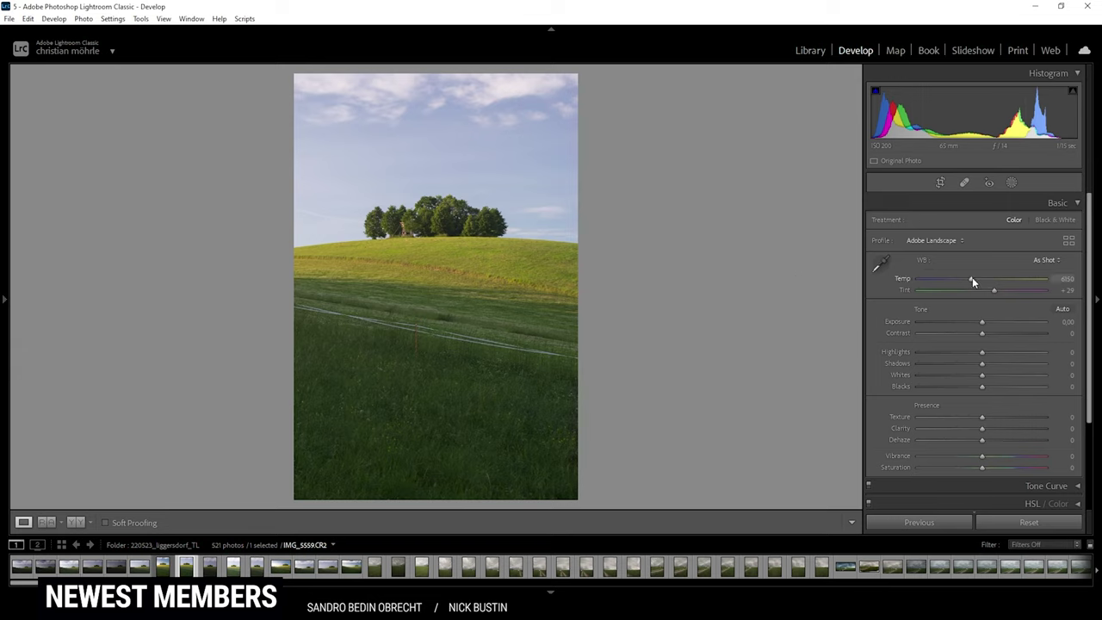
pyautogui.moveTo(972, 278); pyautogui.dragTo(974, 278)
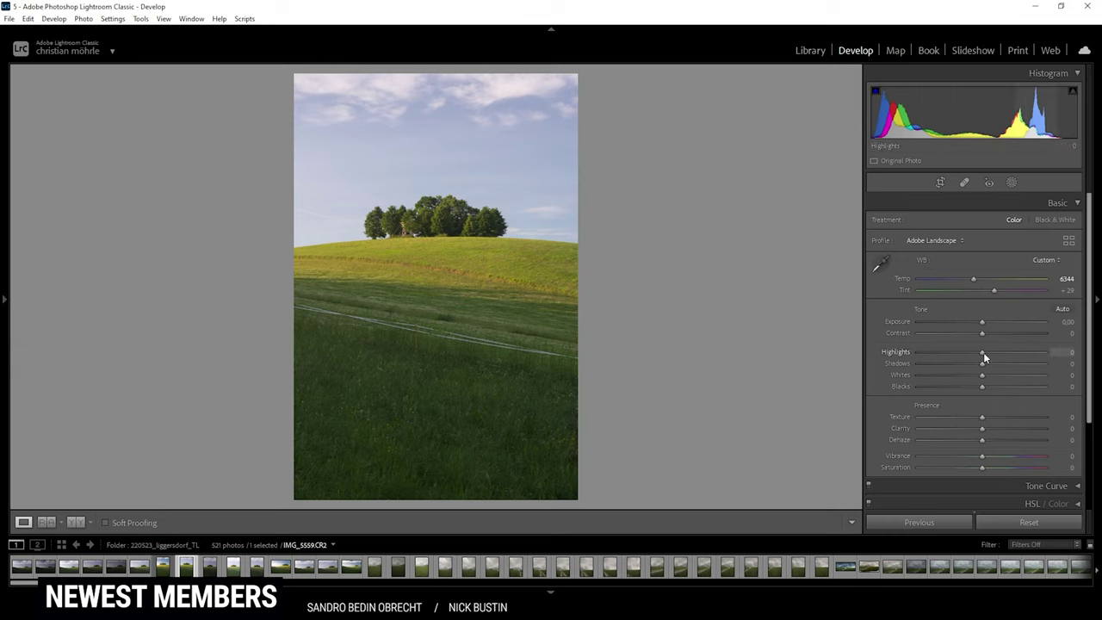
# Set Highlights +36, Whites +20, Shadows -9 and Blacks +9, checking the shadow clipping warning.
pyautogui.moveTo(985, 353); pyautogui.dragTo(1006, 357)
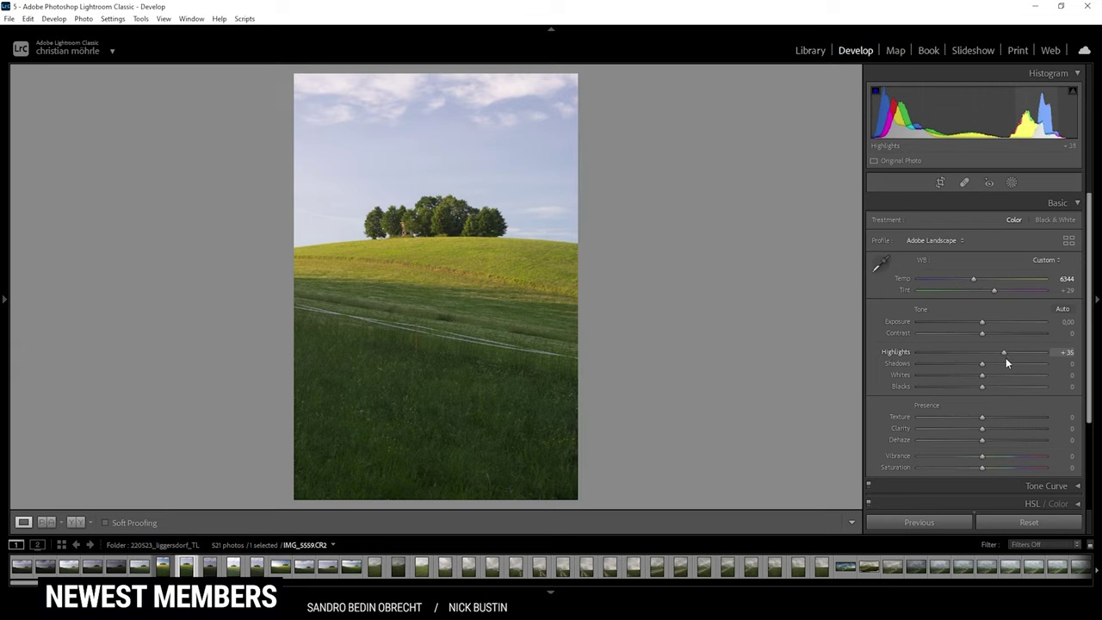
pyautogui.moveTo(1005, 358); pyautogui.dragTo(1005, 357)
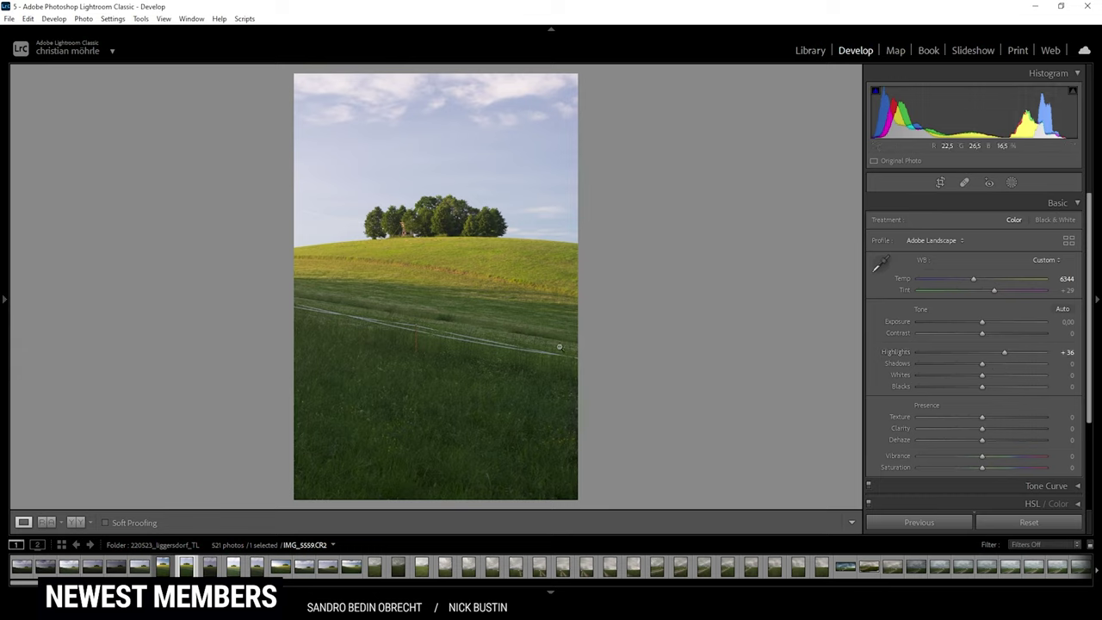
pyautogui.moveTo(983, 372); pyautogui.dragTo(995, 374)
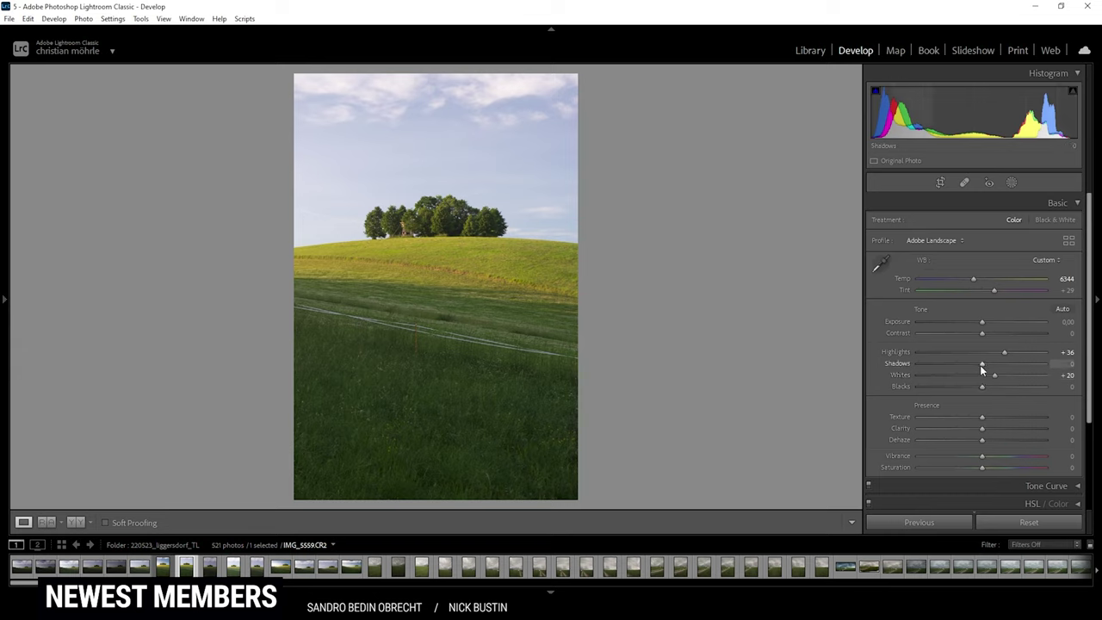
pyautogui.moveTo(983, 367); pyautogui.dragTo(977, 367)
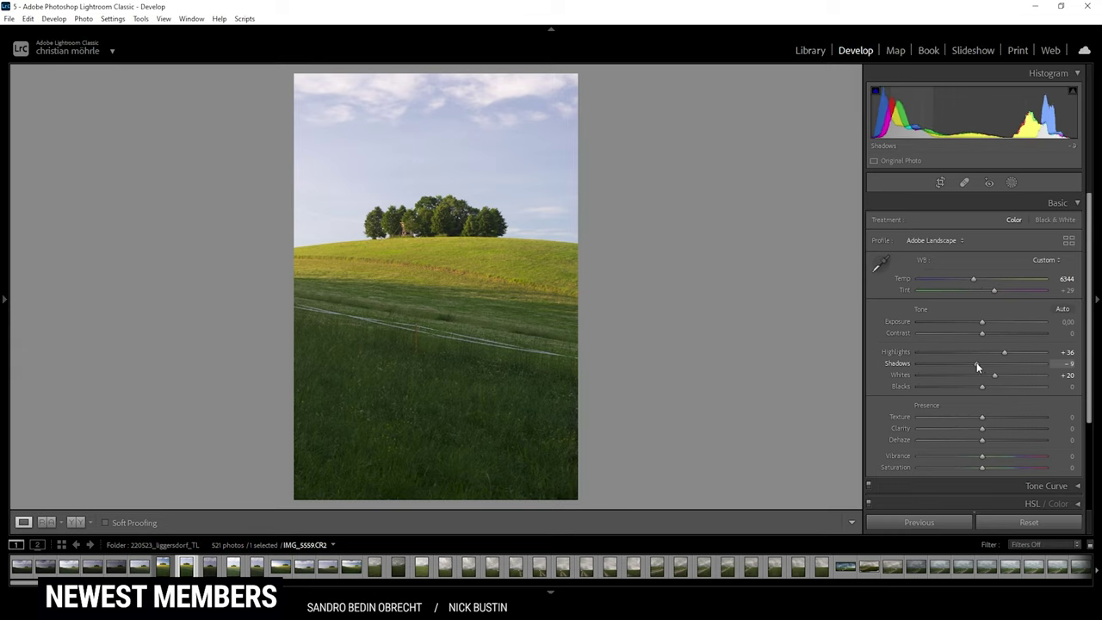
pyautogui.click(977, 366)
pyautogui.click(875, 91)
pyautogui.click(877, 93)
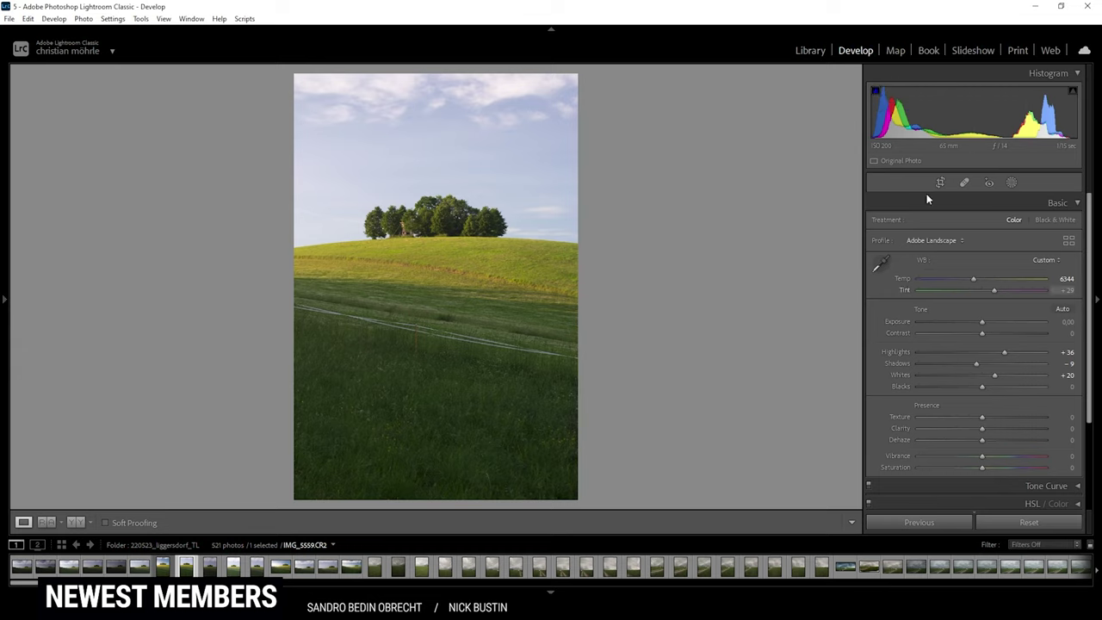
pyautogui.moveTo(983, 388); pyautogui.dragTo(988, 457)
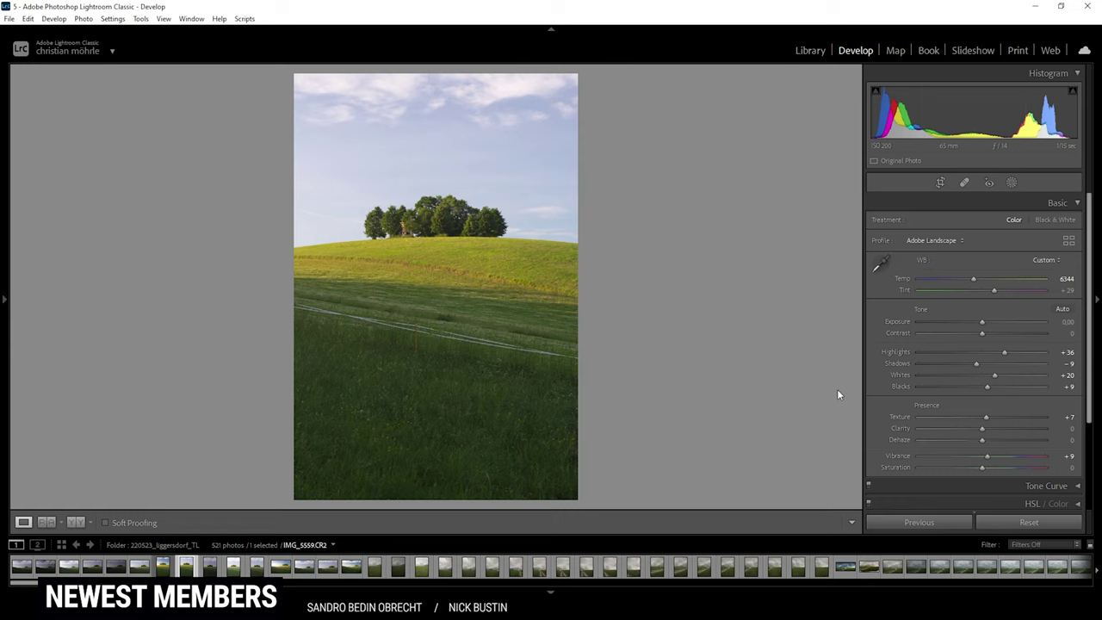
# Compare Before/After with the original, return to Loupe, and show the new mask types.
pyautogui.click(77, 523)
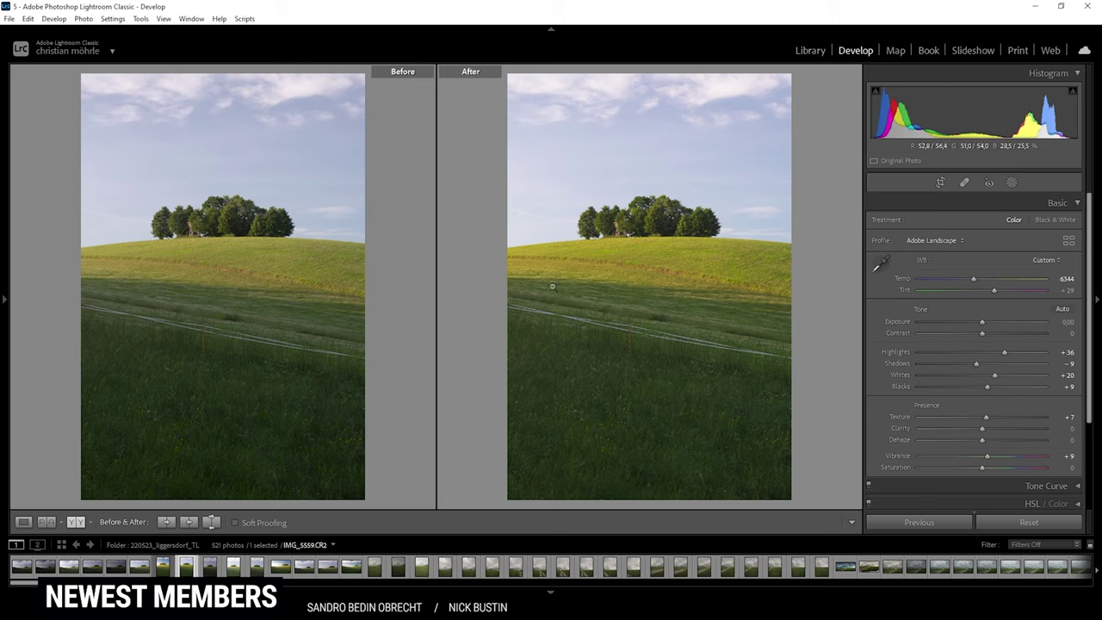
pyautogui.click(23, 521)
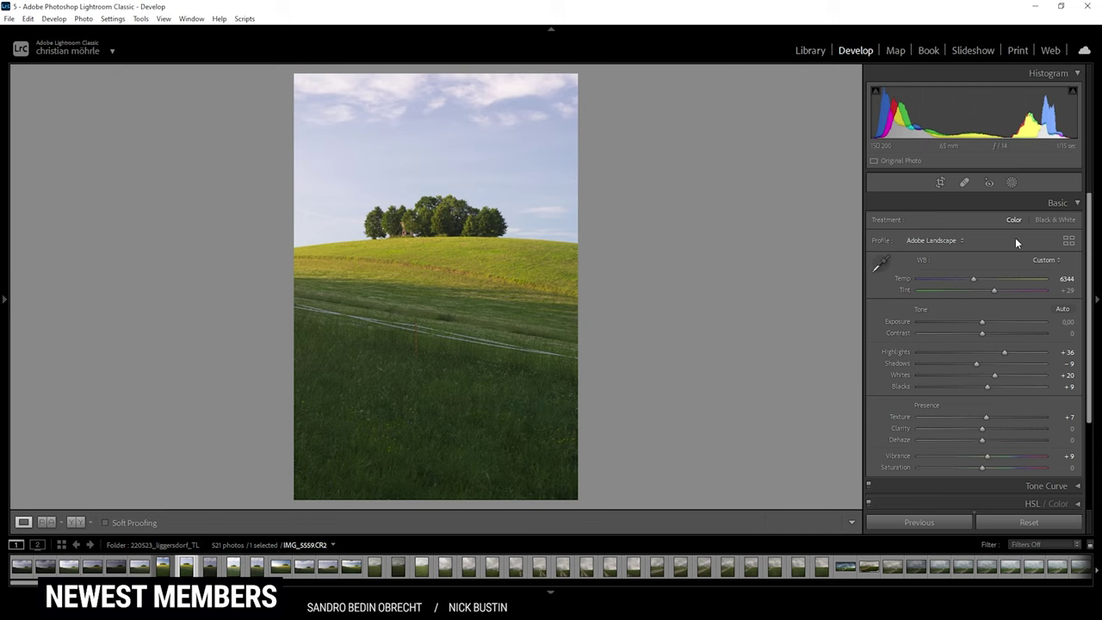
pyautogui.click(1012, 182)
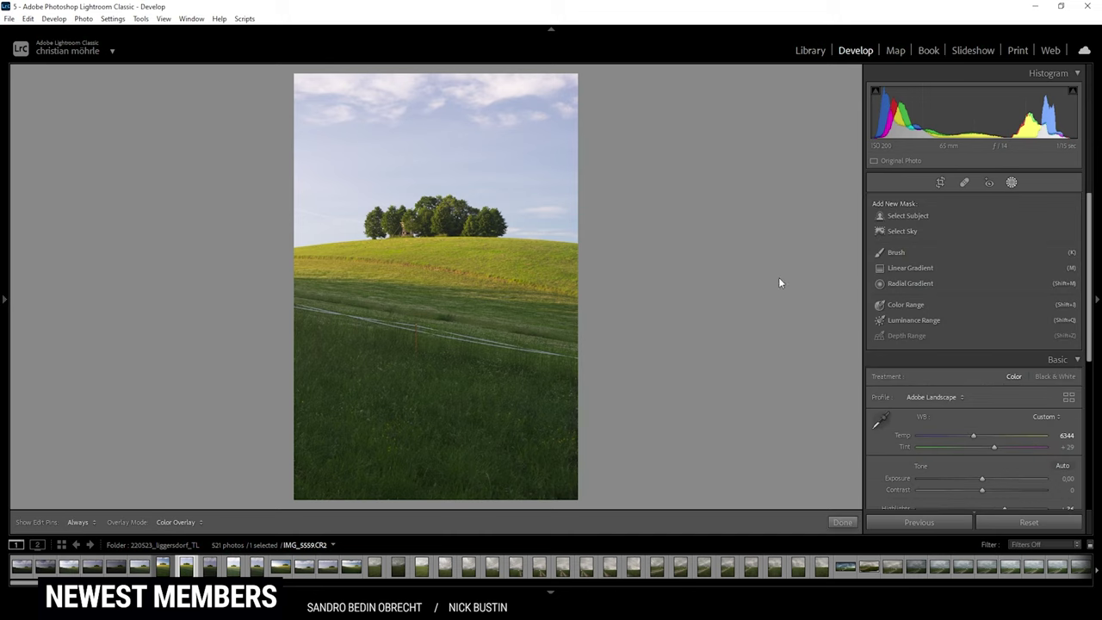
# Draw and rotate a radial gradient over the trees and left sky.
pyautogui.click(898, 288)
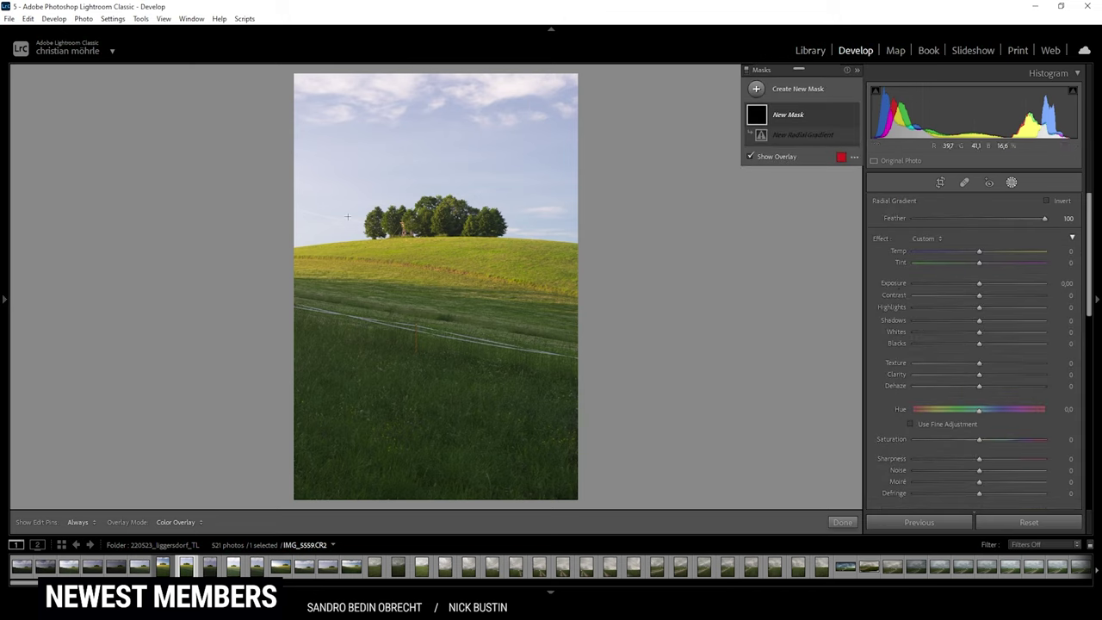
pyautogui.moveTo(284, 205); pyautogui.dragTo(510, 297)
pyautogui.moveTo(515, 202); pyautogui.dragTo(517, 219)
pyautogui.moveTo(284, 204); pyautogui.dragTo(294, 207)
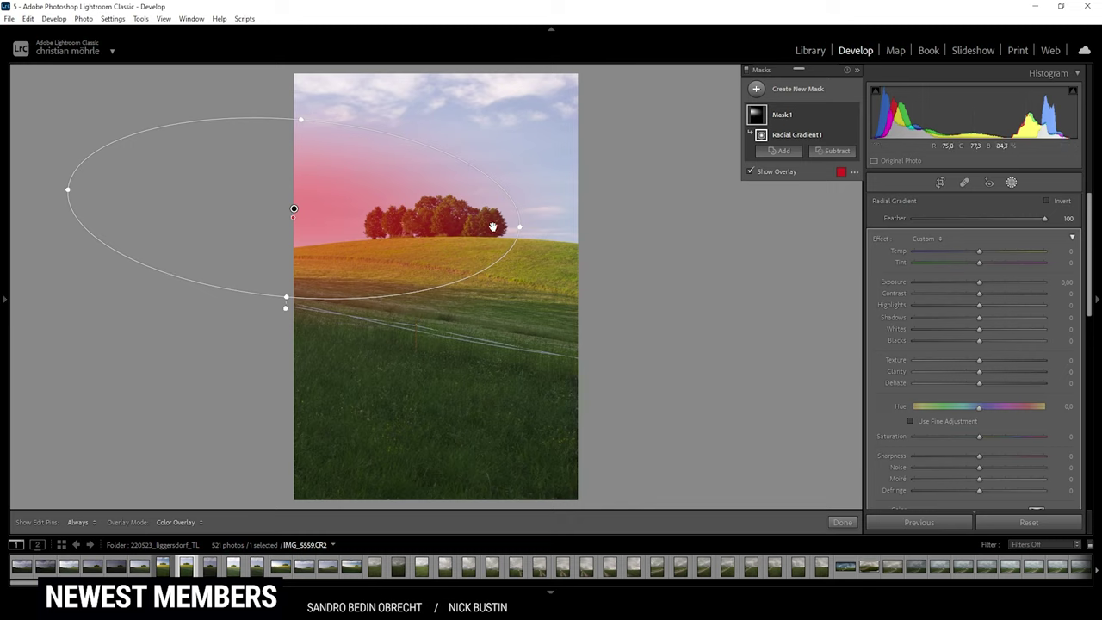
pyautogui.moveTo(492, 227); pyautogui.dragTo(457, 222)
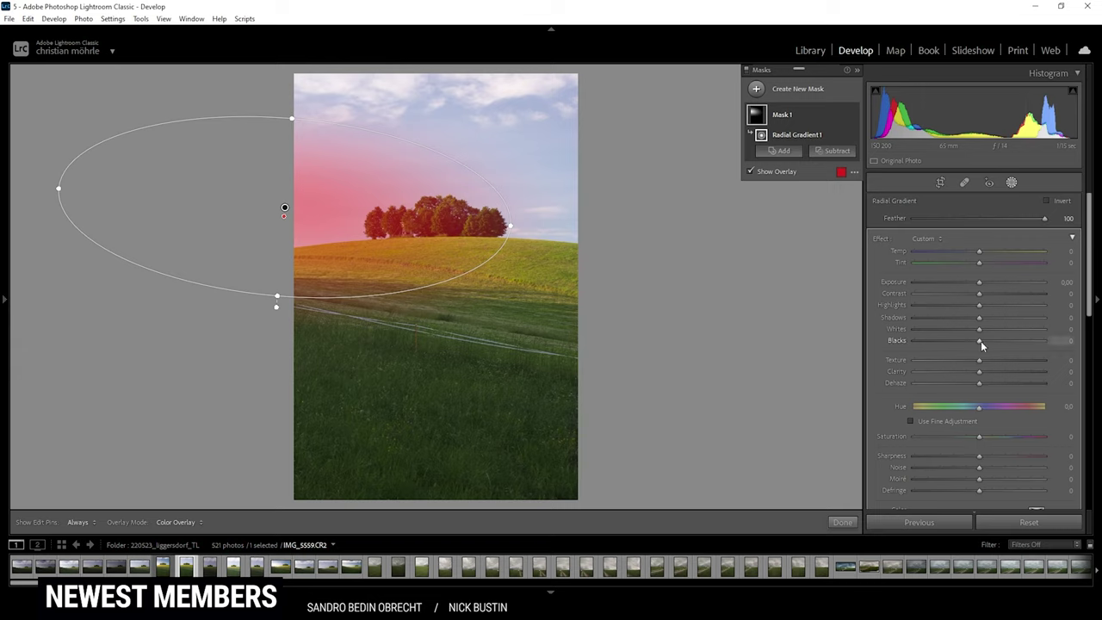
# Set the radial mask to Whites 35, Blacks 24 and Temp 11.
pyautogui.moveTo(981, 341); pyautogui.dragTo(1002, 329)
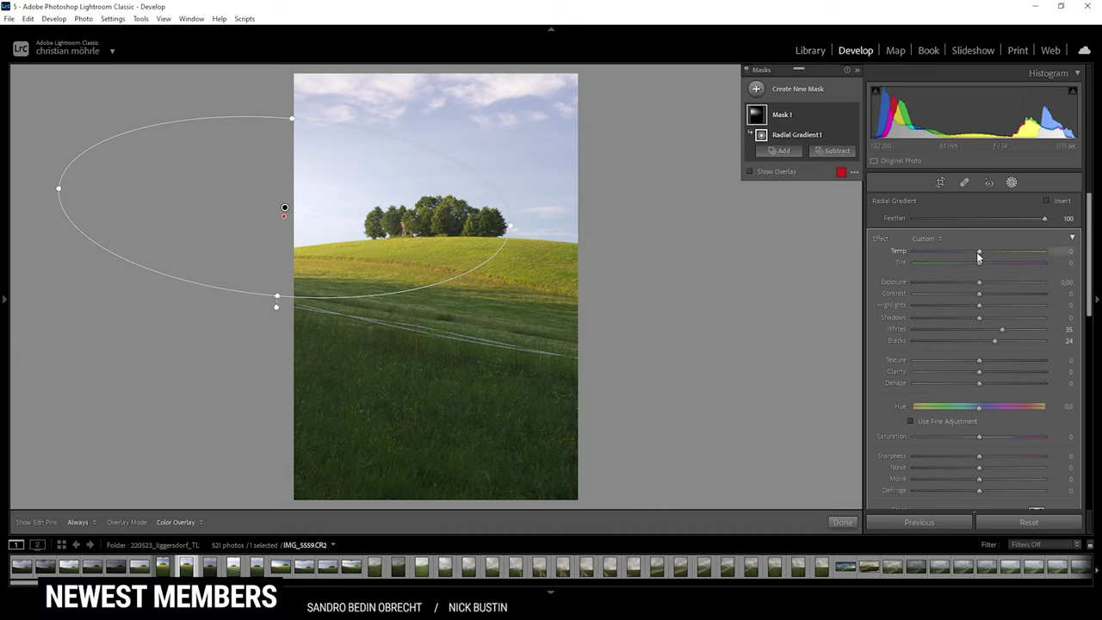
pyautogui.moveTo(978, 256); pyautogui.dragTo(985, 256)
pyautogui.moveTo(988, 256); pyautogui.dragTo(987, 253)
pyautogui.click(756, 88)
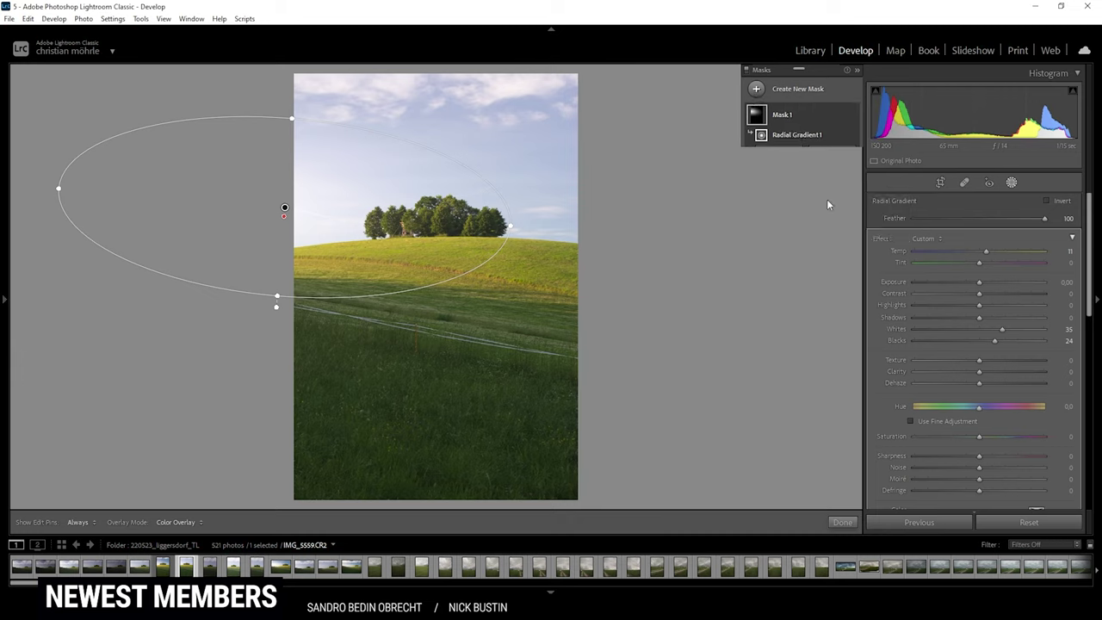
# Create a Color Range mask by sampling the blue sky and lower its Refine.
pyautogui.click(827, 203)
pyautogui.hotkey('shift', 'j')
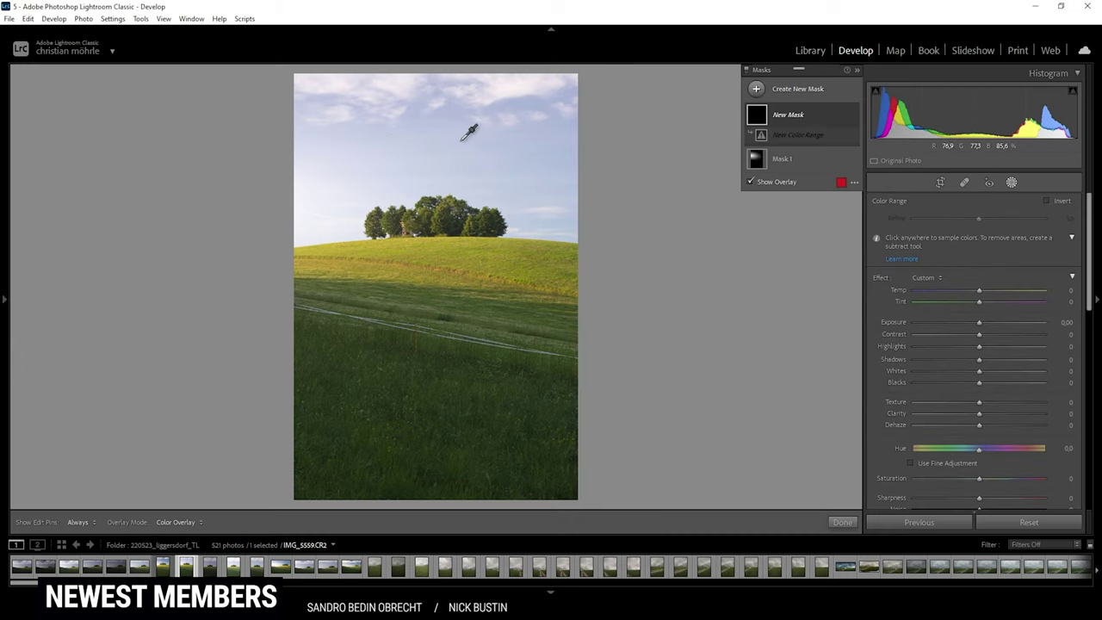
pyautogui.click(521, 131)
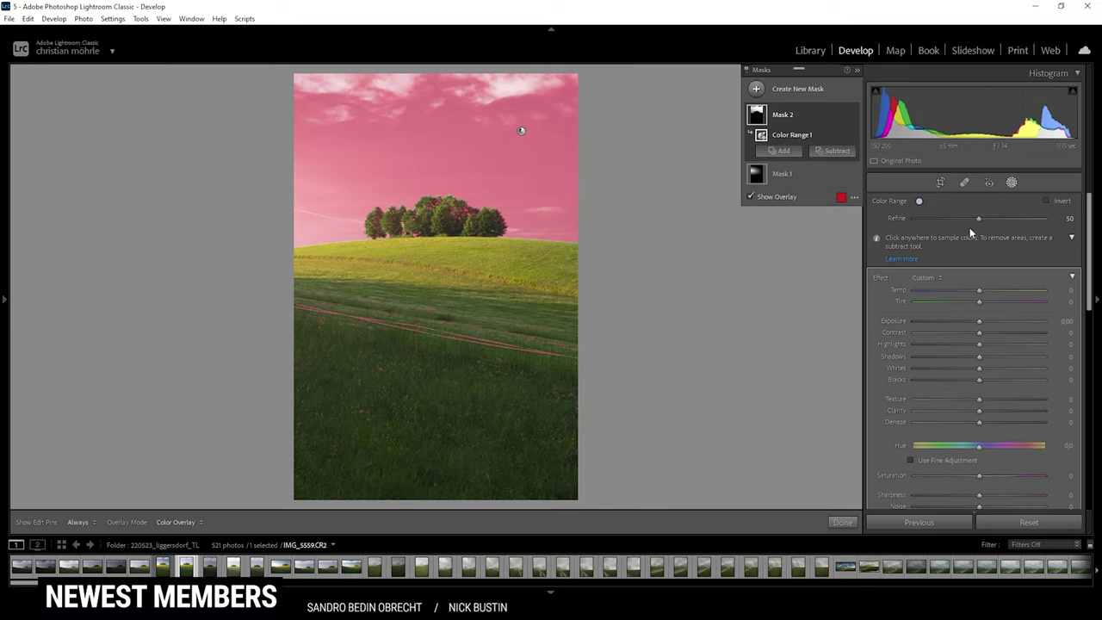
pyautogui.moveTo(979, 218); pyautogui.dragTo(963, 222)
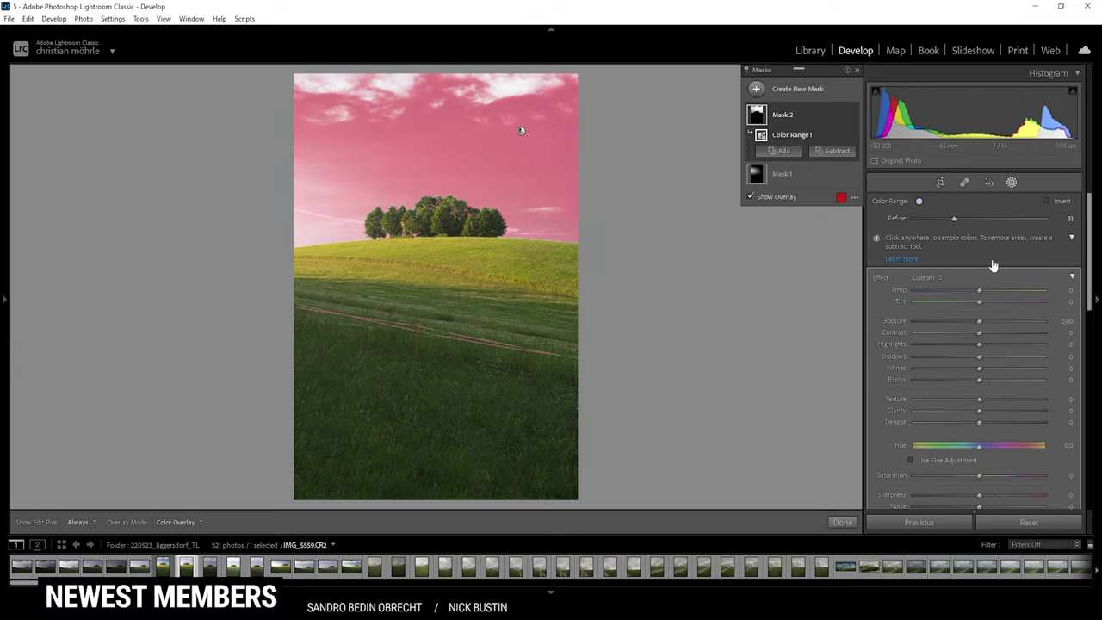
# Subtract a linear gradient from the hill upward and set sky Exposure to -0.99.
pyautogui.click(832, 150)
pyautogui.click(855, 230)
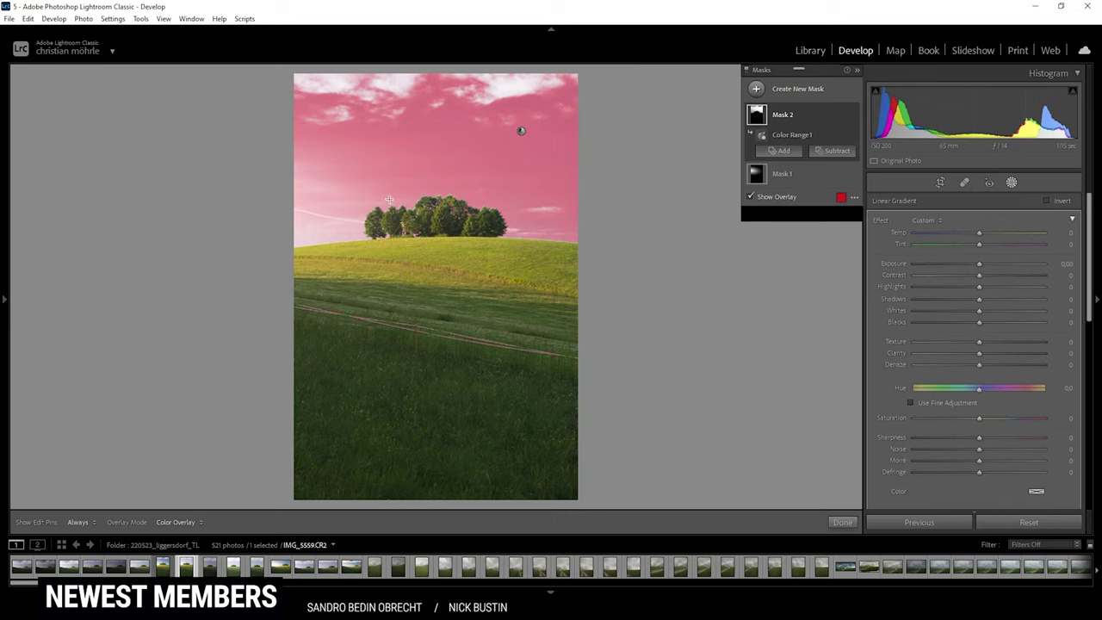
pyautogui.moveTo(438, 244); pyautogui.dragTo(472, 104)
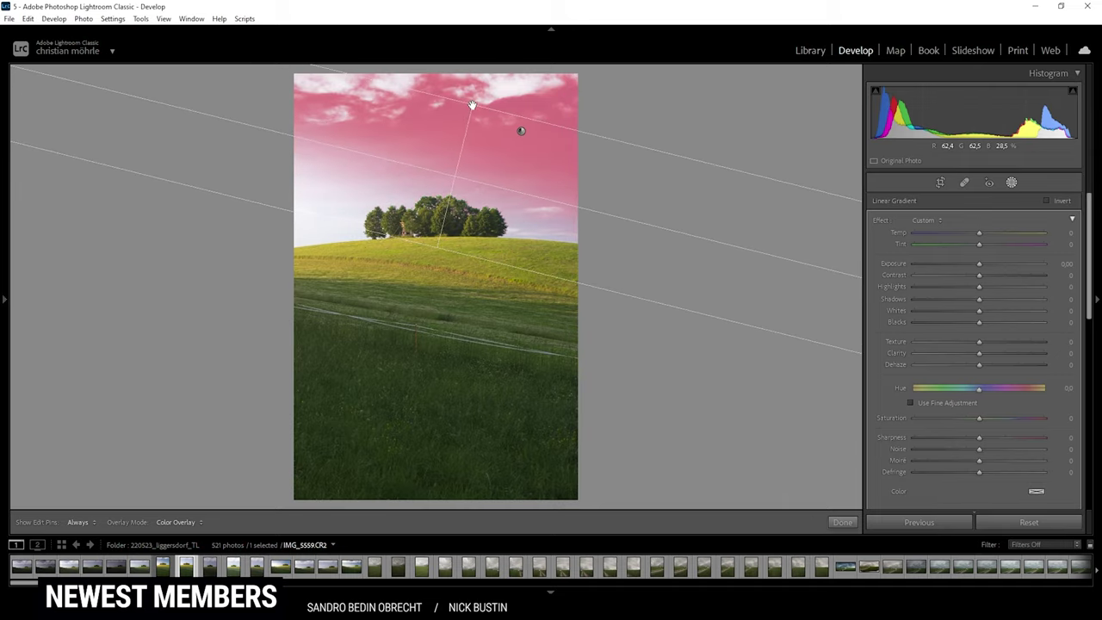
pyautogui.moveTo(471, 104); pyautogui.dragTo(475, 89)
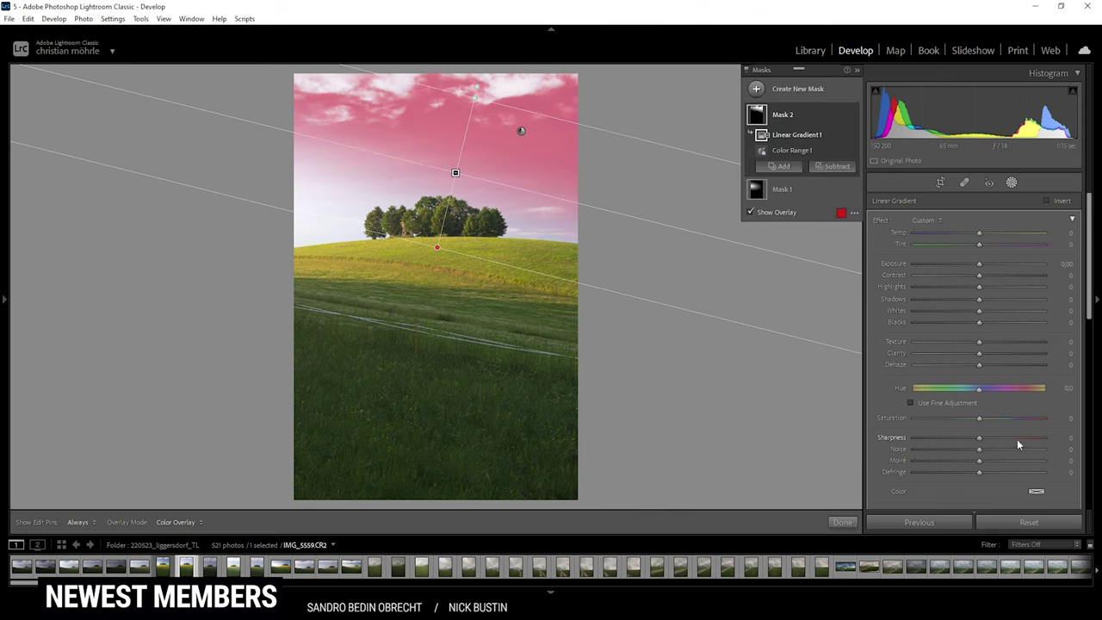
pyautogui.moveTo(979, 264); pyautogui.dragTo(961, 262)
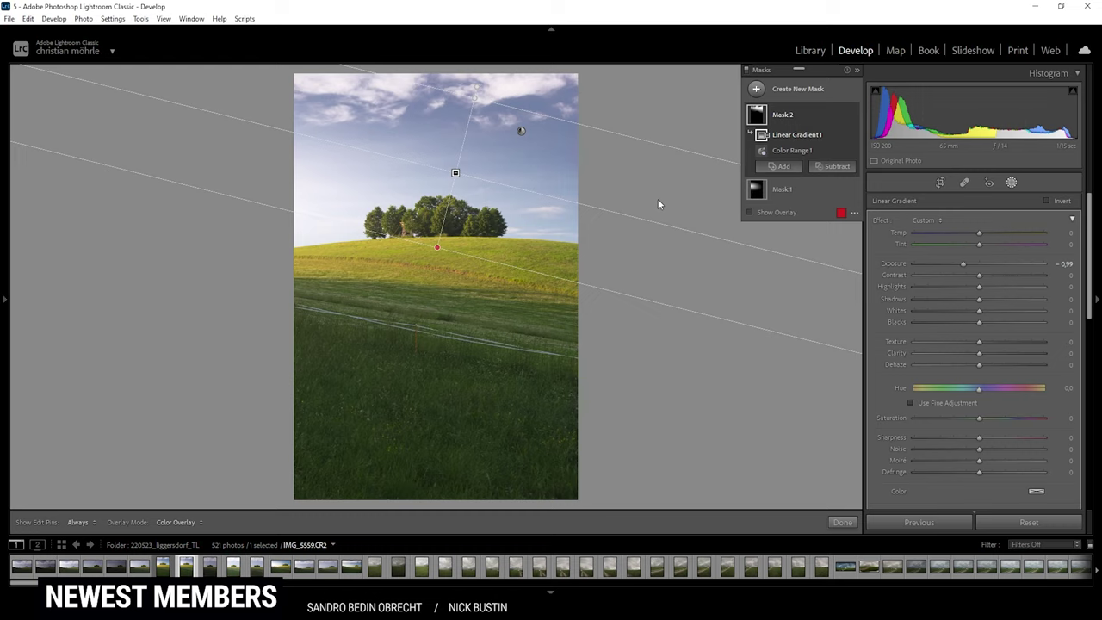
# Add a linear gradient up from the lower grass with Texture 12, Clarity 32, Whites -21.
pyautogui.click(756, 89)
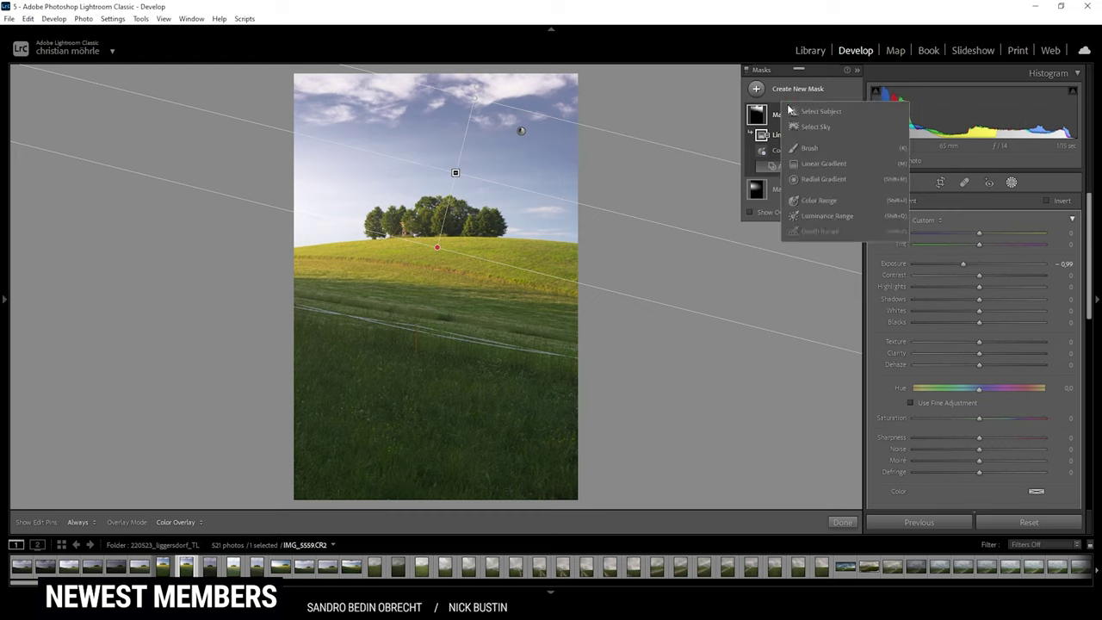
pyautogui.click(824, 163)
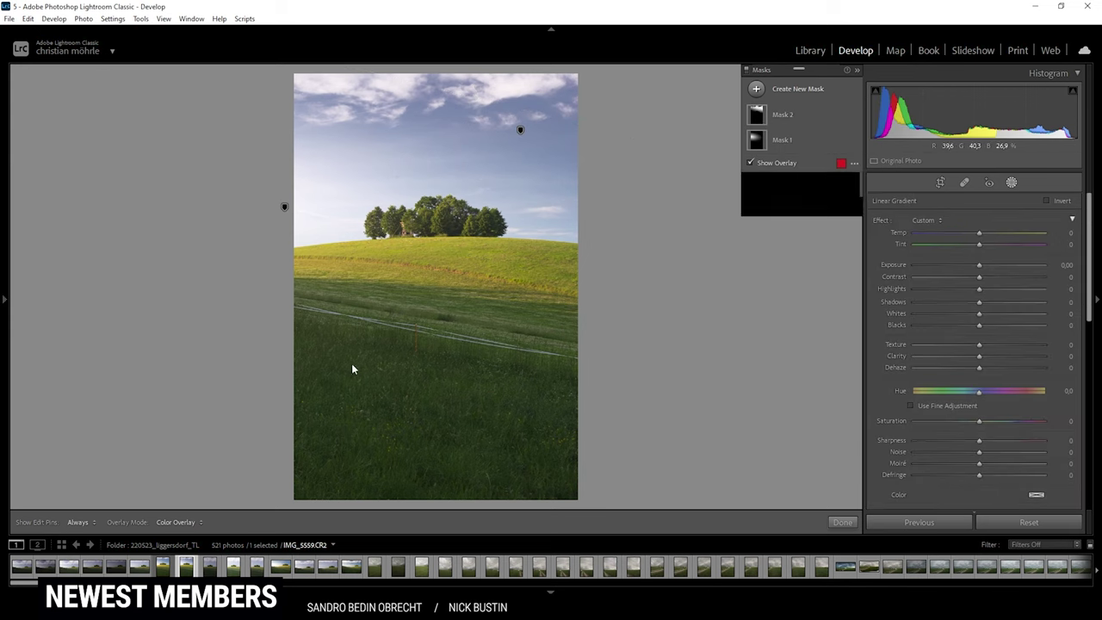
pyautogui.moveTo(430, 359); pyautogui.dragTo(440, 315)
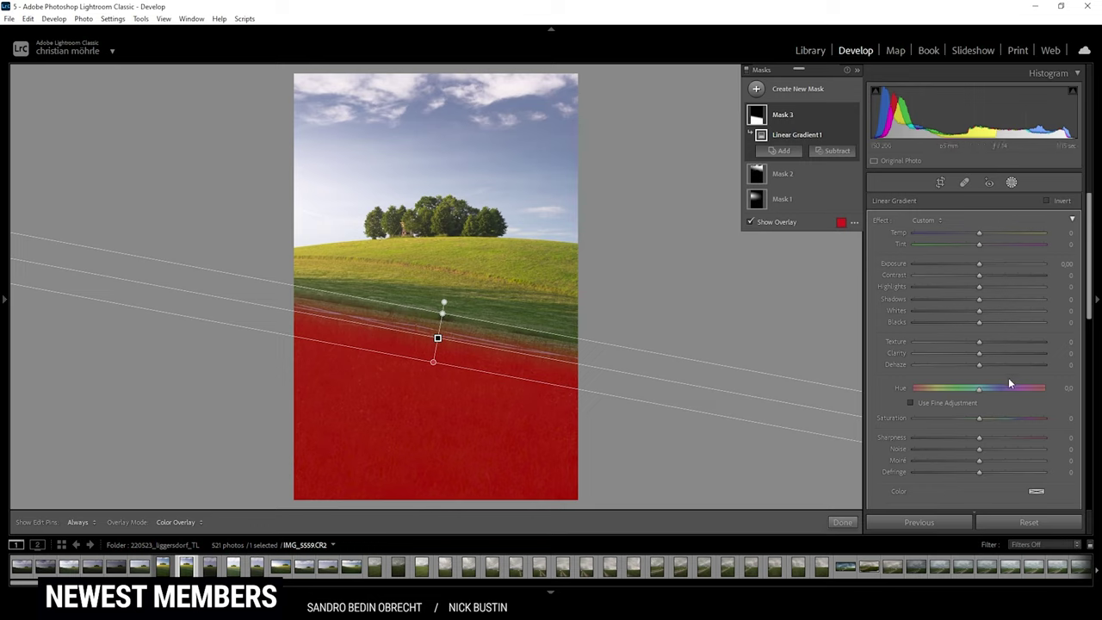
pyautogui.moveTo(980, 342); pyautogui.dragTo(1000, 353)
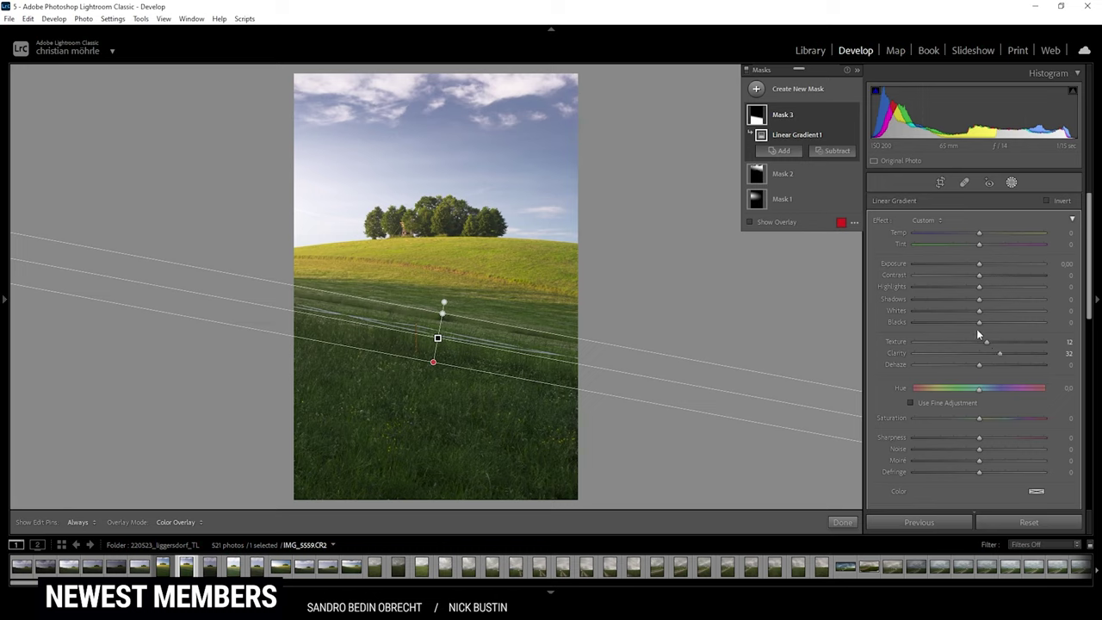
pyautogui.moveTo(978, 311)
pyautogui.mouseDown()
pyautogui.moveTo(953, 309)
pyautogui.moveTo(964, 310)
pyautogui.mouseUp()
pyautogui.click(757, 89)
# Draw a radial gradient on the left hill crest with Dehaze -15, then close masking.
pyautogui.click(838, 179)
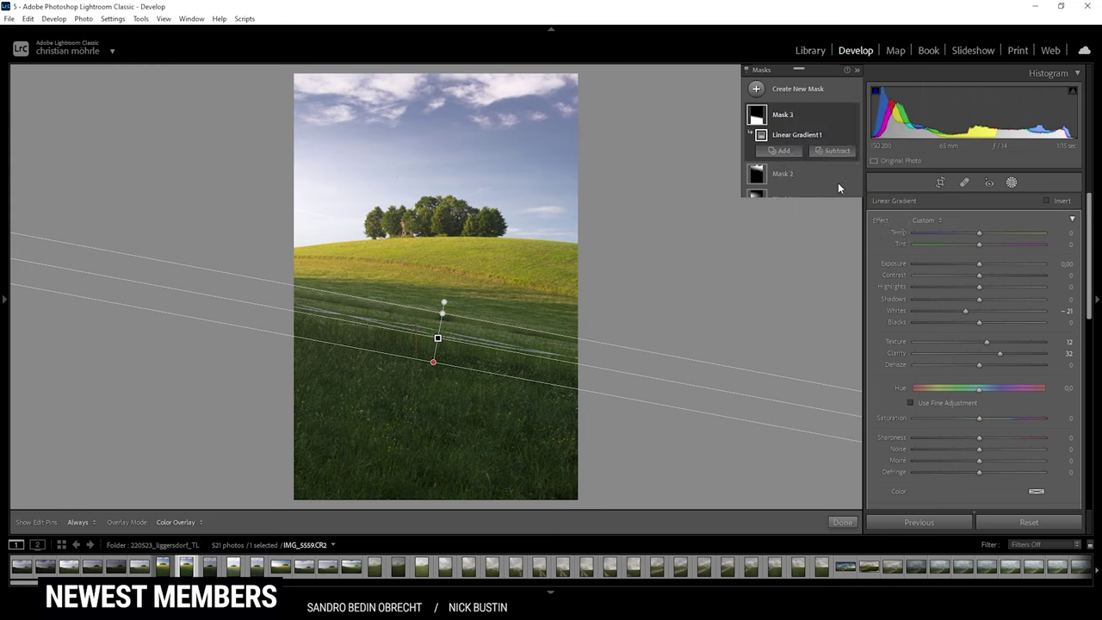
pyautogui.moveTo(316, 236); pyautogui.dragTo(394, 263)
pyautogui.moveTo(316, 236); pyautogui.dragTo(297, 245)
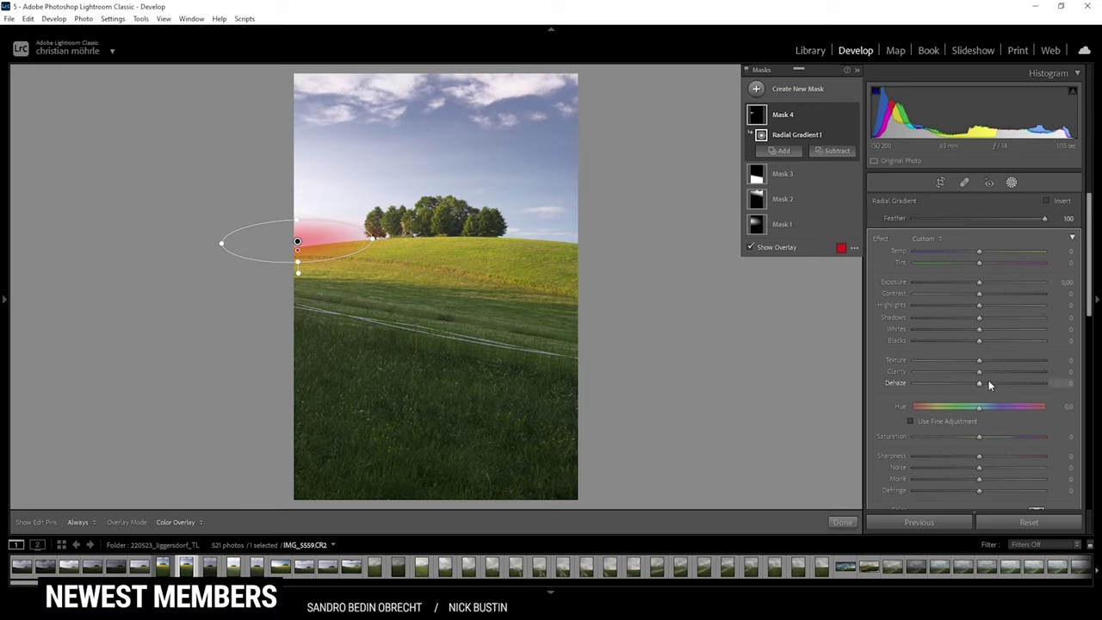
pyautogui.moveTo(982, 387); pyautogui.dragTo(973, 390)
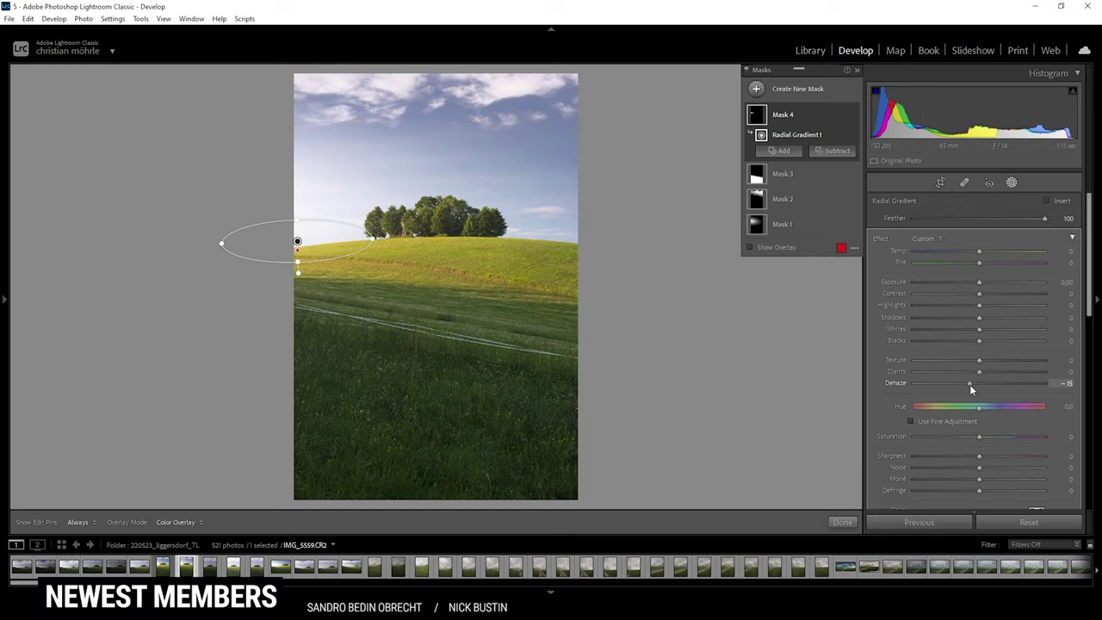
pyautogui.click(1013, 183)
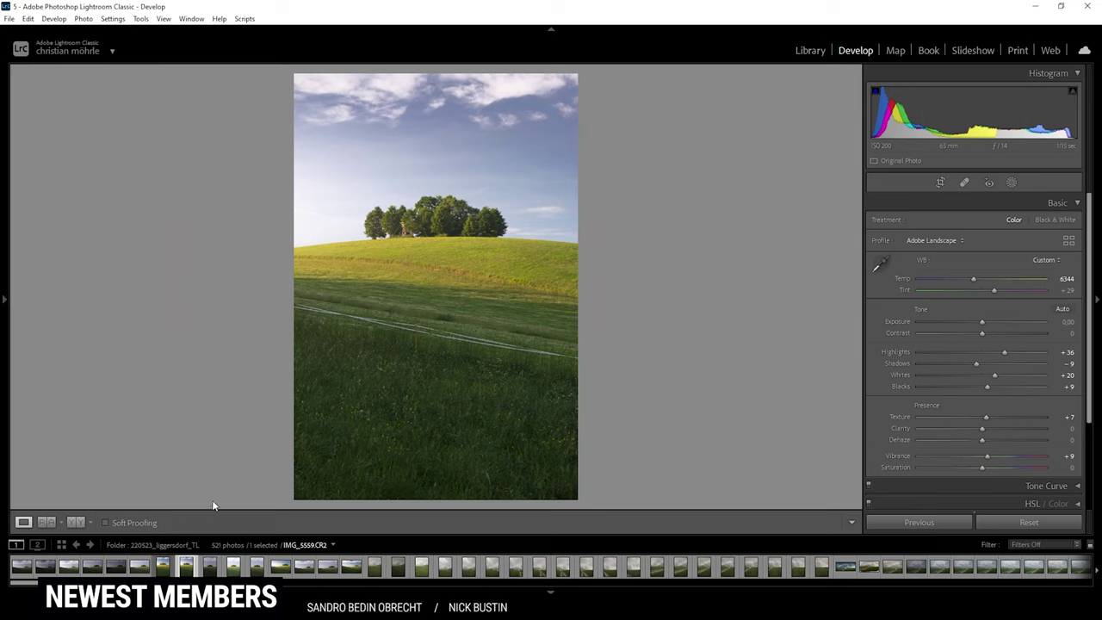
# In HSL, raise Yellow saturation to +12 and Blue saturation to +23.
pyautogui.scroll(-3, 966, 367)
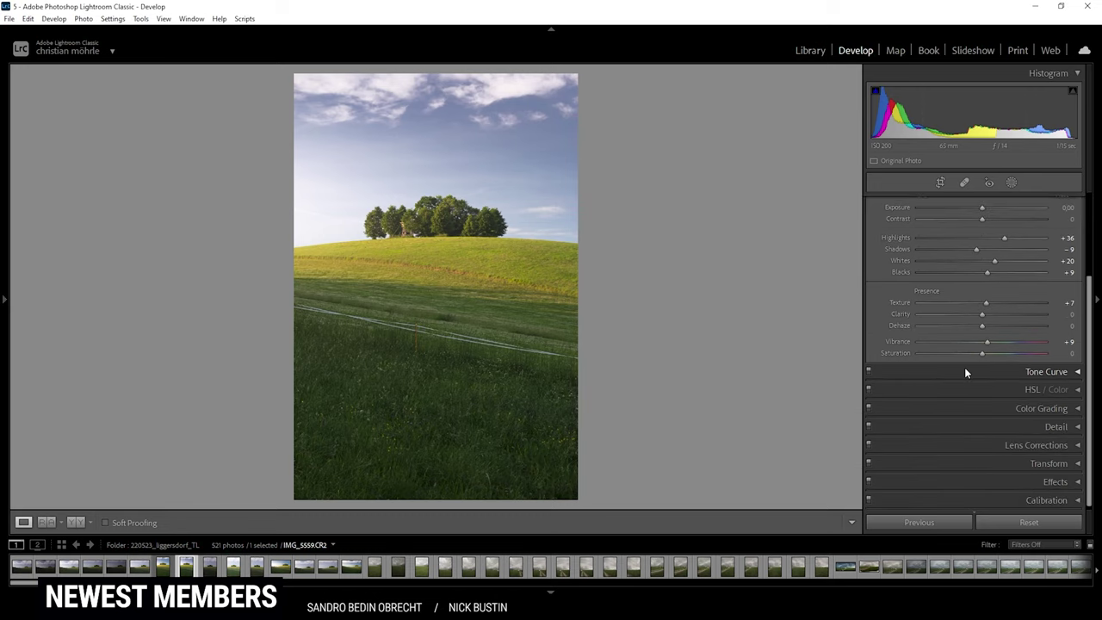
pyautogui.click(1042, 386)
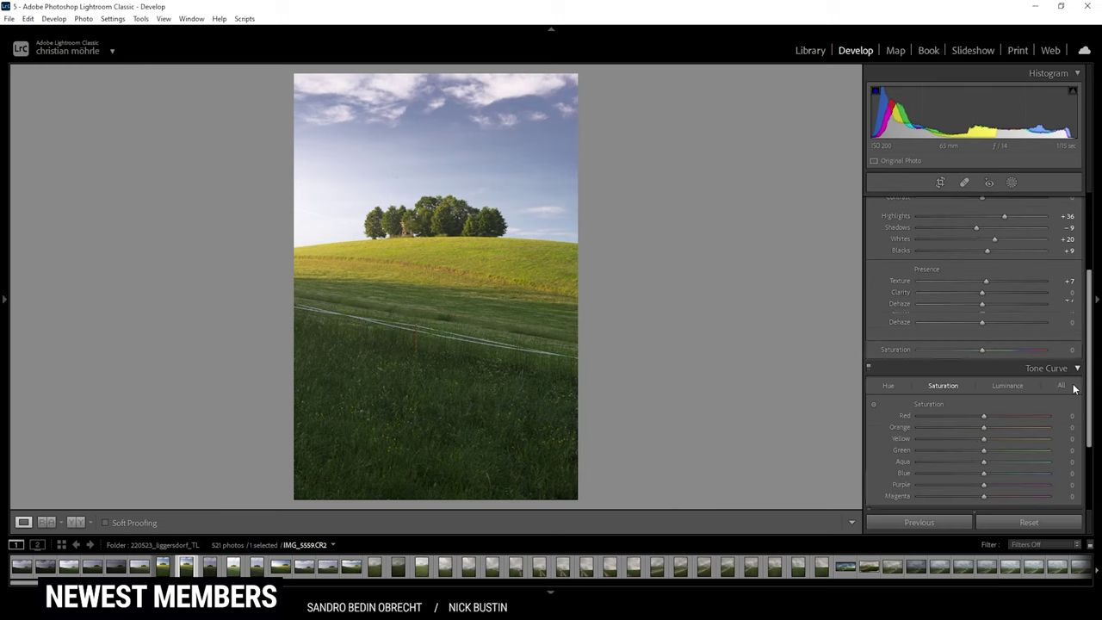
pyautogui.scroll(-3, 921, 411)
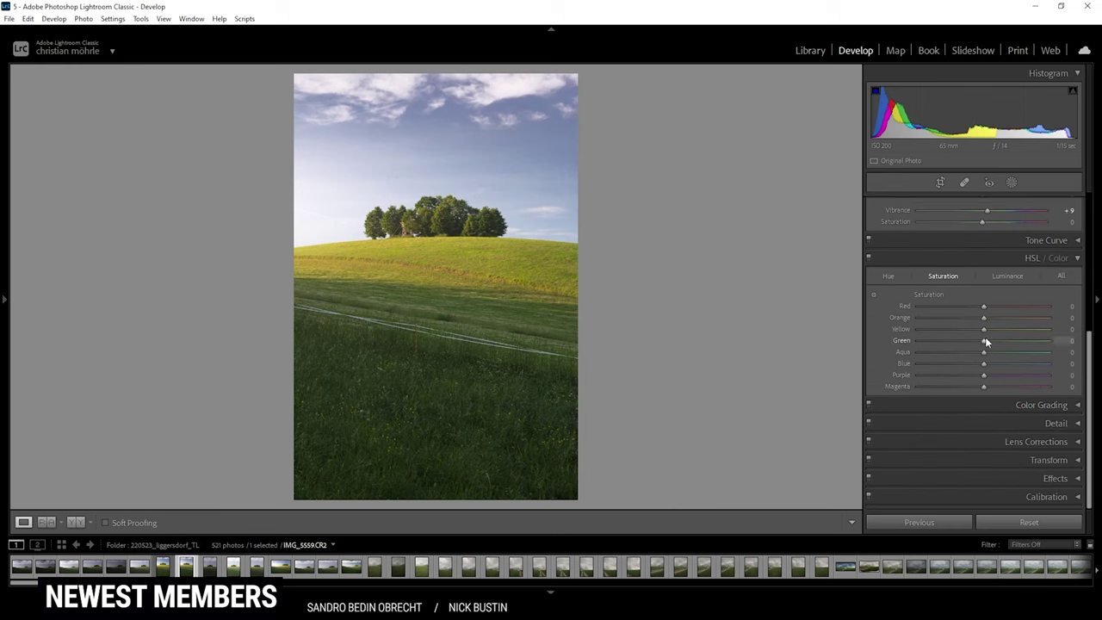
pyautogui.moveTo(983, 329); pyautogui.dragTo(997, 341)
pyautogui.moveTo(987, 368); pyautogui.dragTo(1000, 369)
pyautogui.moveTo(998, 367); pyautogui.dragTo(1000, 368)
# Set Yellow luminance to +20 and Blue luminance to -30, then collapse HSL.
pyautogui.click(1006, 275)
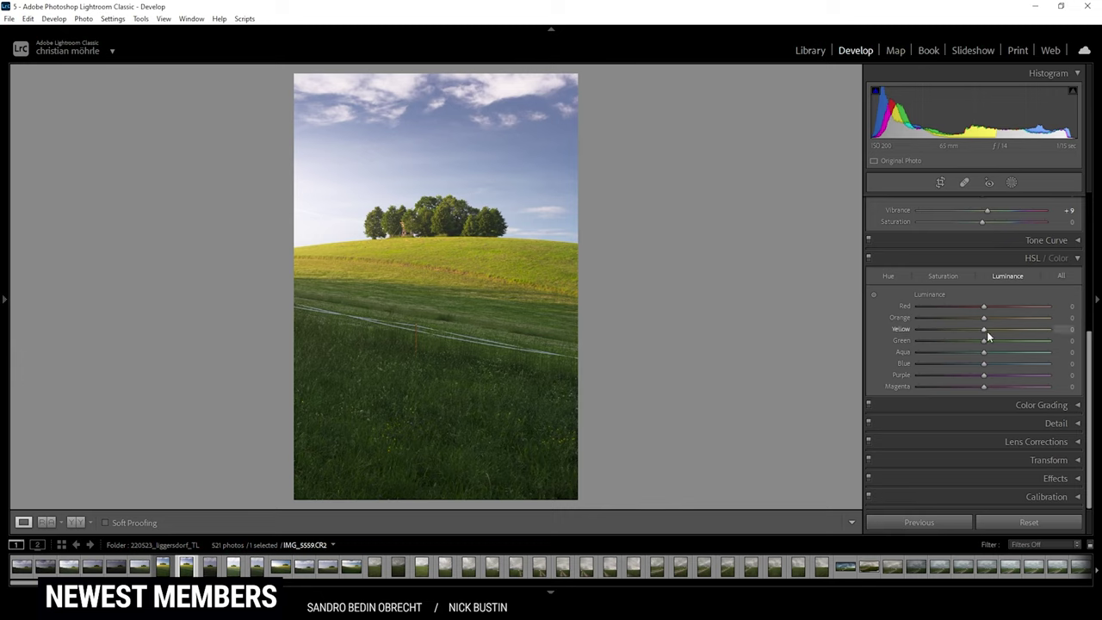
pyautogui.moveTo(985, 330); pyautogui.dragTo(1000, 329)
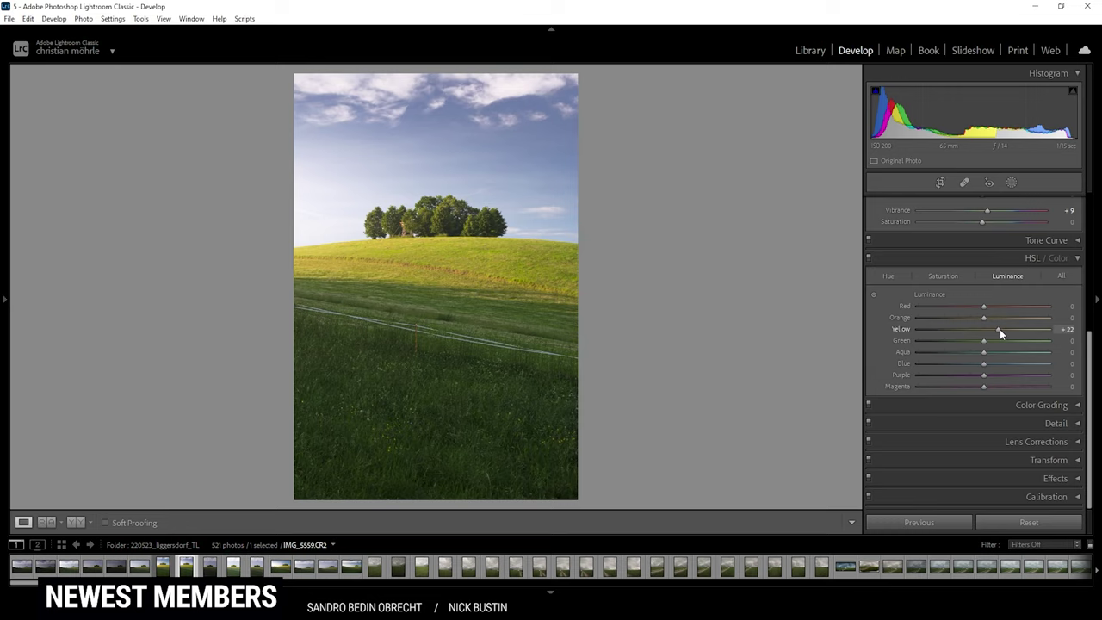
pyautogui.moveTo(1000, 329); pyautogui.dragTo(1002, 329)
pyautogui.moveTo(986, 367)
pyautogui.mouseDown()
pyautogui.moveTo(966, 366)
pyautogui.moveTo(976, 363)
pyautogui.mouseUp()
pyautogui.click(1073, 260)
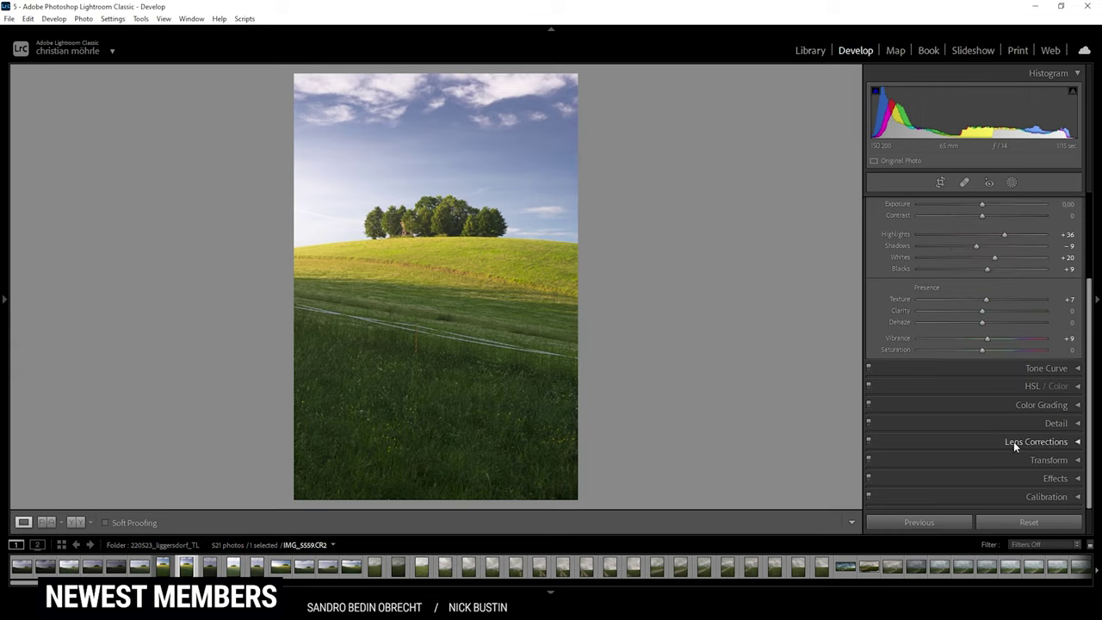
# Tint the Midtones toward blue (Hue 237) with low saturation.
pyautogui.click(1075, 410)
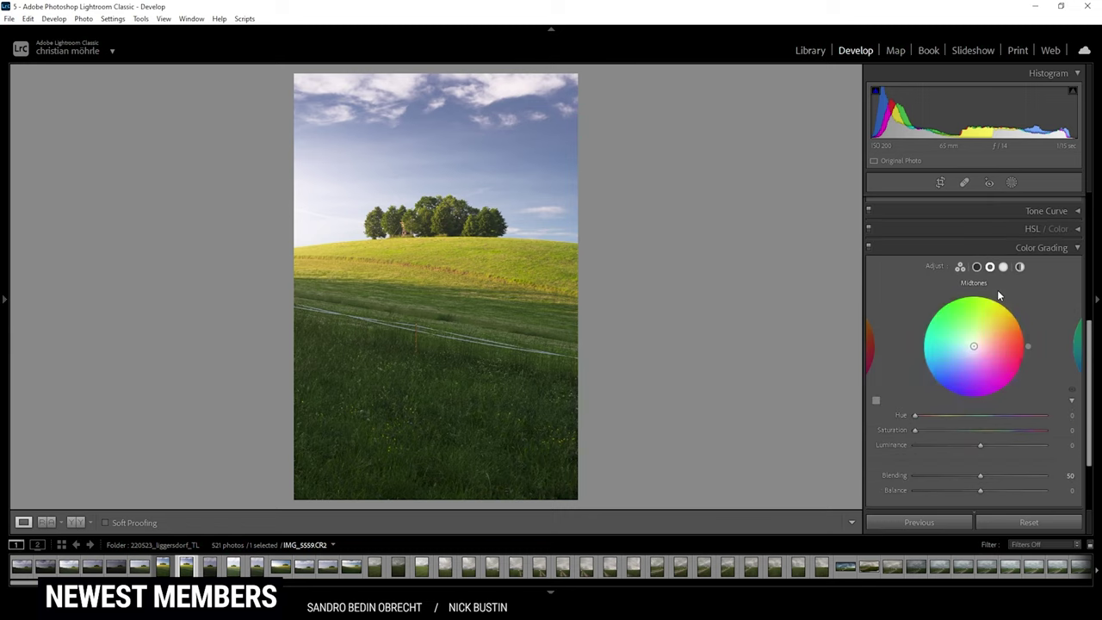
pyautogui.click(991, 267)
pyautogui.moveTo(974, 347); pyautogui.dragTo(966, 358)
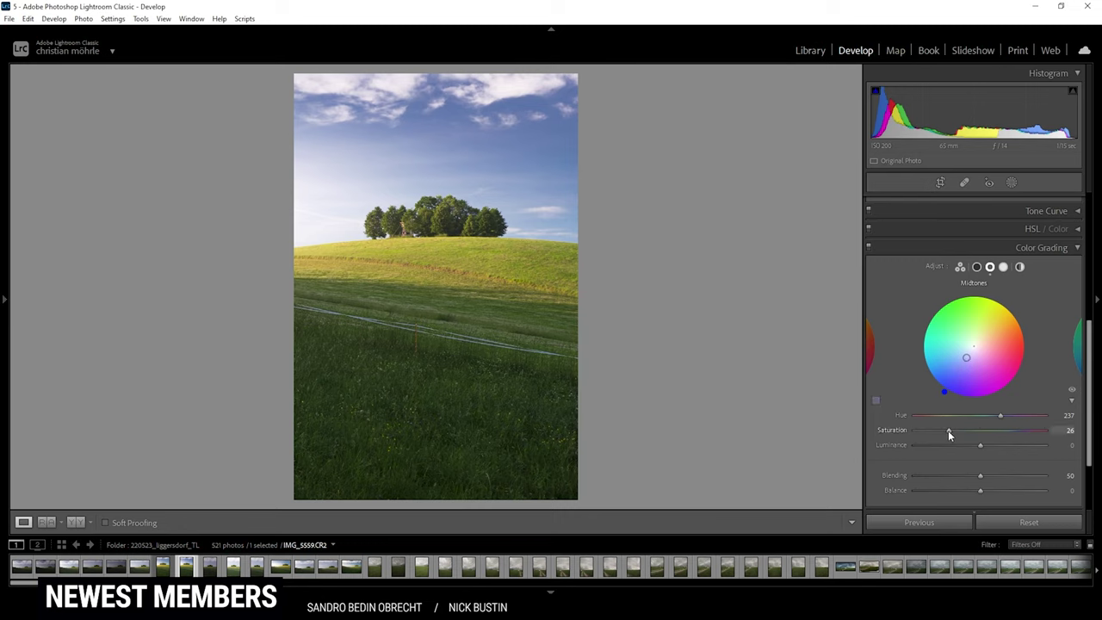
pyautogui.moveTo(948, 431); pyautogui.dragTo(935, 431)
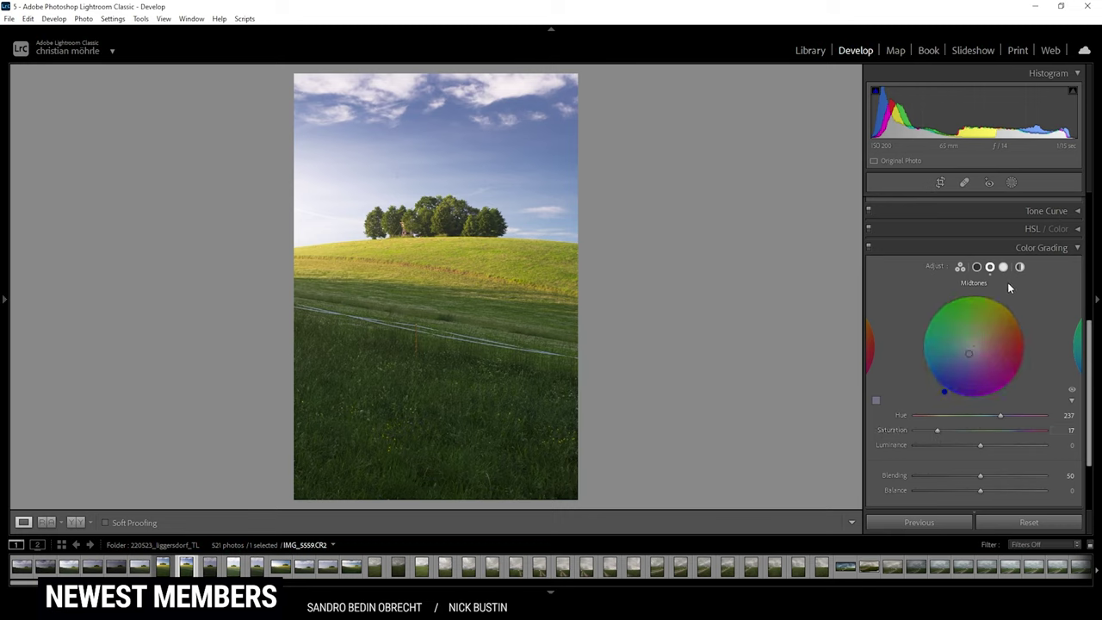
# Tint the Highlights toward yellow at Hue 49 with reduced saturation.
pyautogui.click(1003, 268)
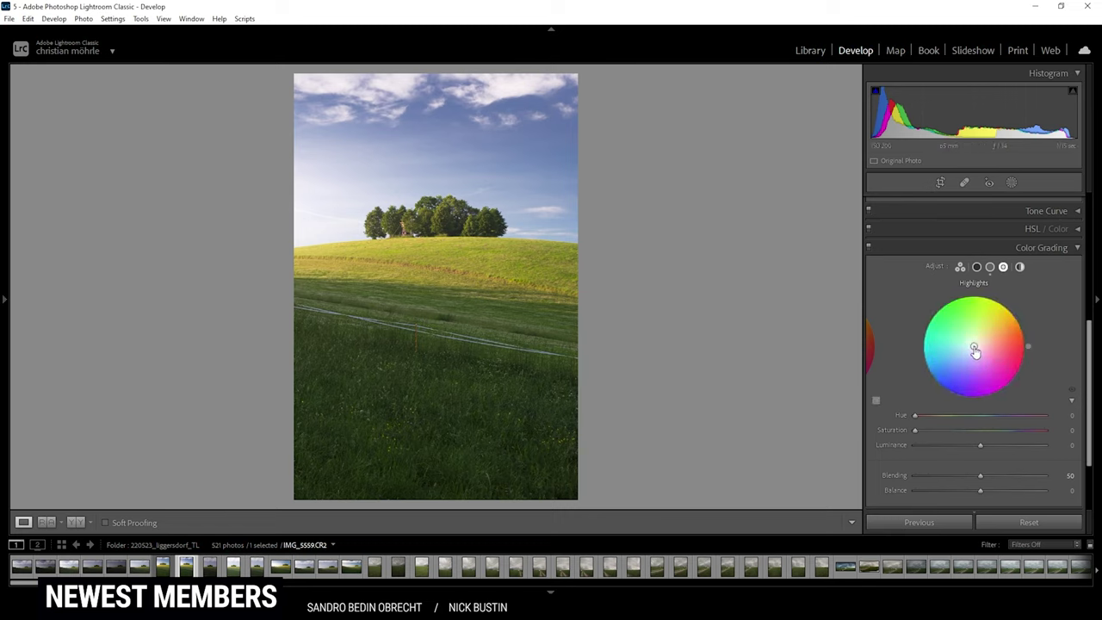
pyautogui.moveTo(974, 347); pyautogui.dragTo(986, 333)
pyautogui.moveTo(929, 416); pyautogui.dragTo(932, 417)
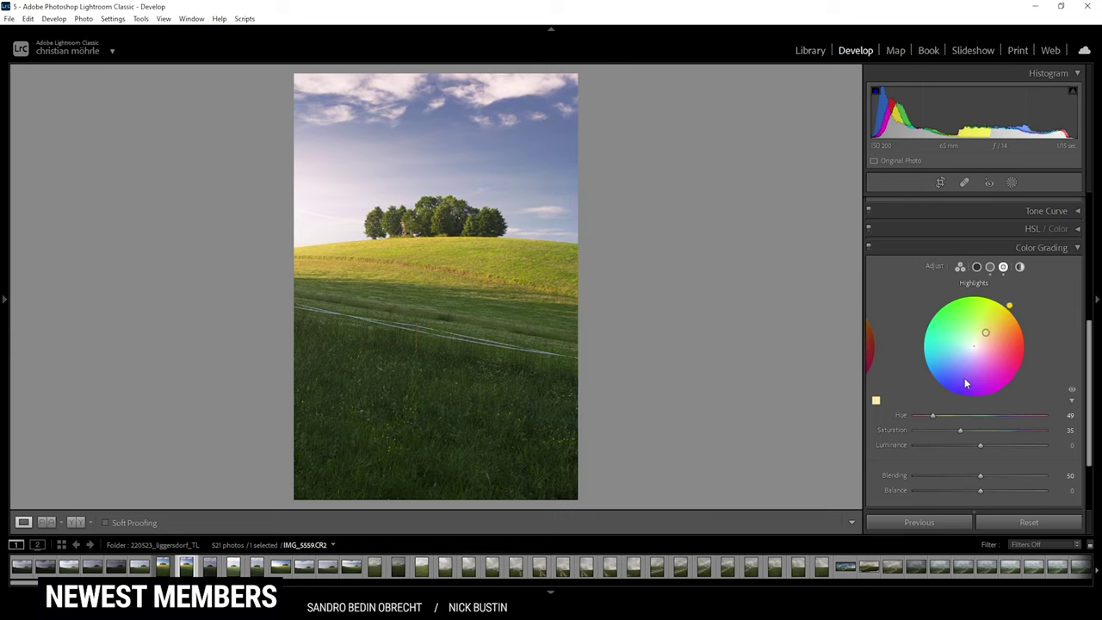
pyautogui.moveTo(958, 430); pyautogui.dragTo(925, 426)
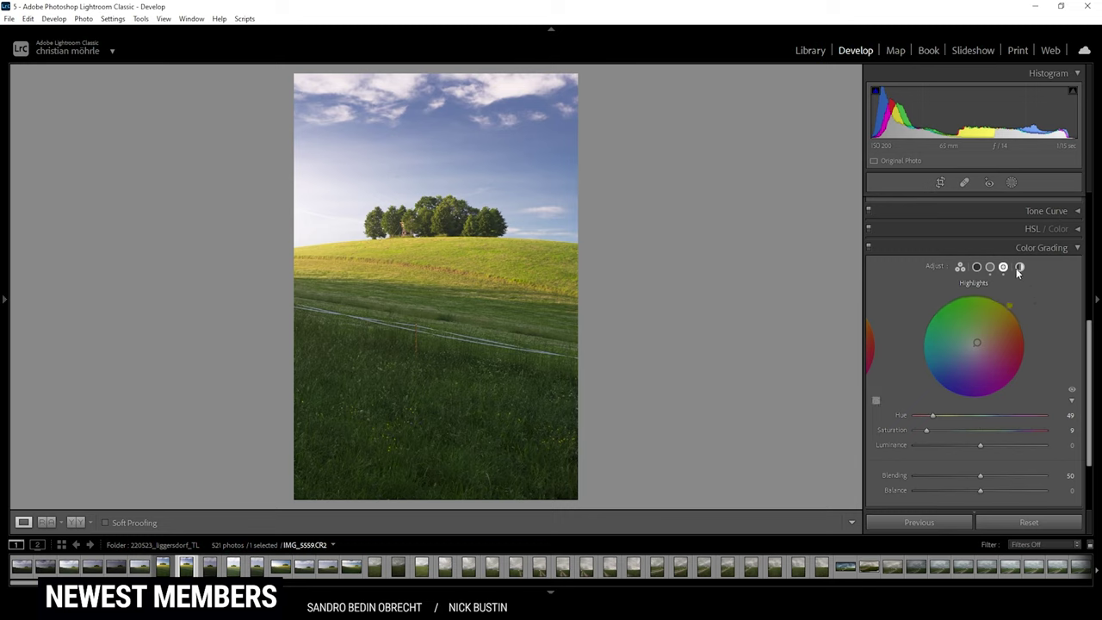
# Add a subtle warm Global tint at Hue 46, then collapse Color Grading.
pyautogui.click(1020, 268)
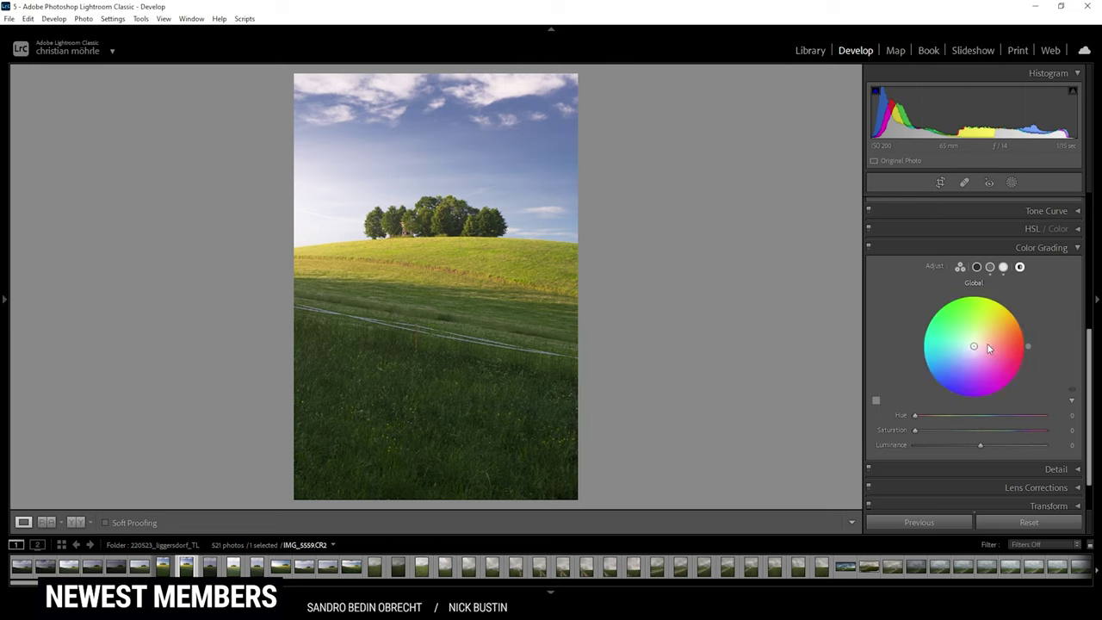
pyautogui.moveTo(974, 346); pyautogui.dragTo(985, 330)
pyautogui.moveTo(933, 418); pyautogui.dragTo(930, 418)
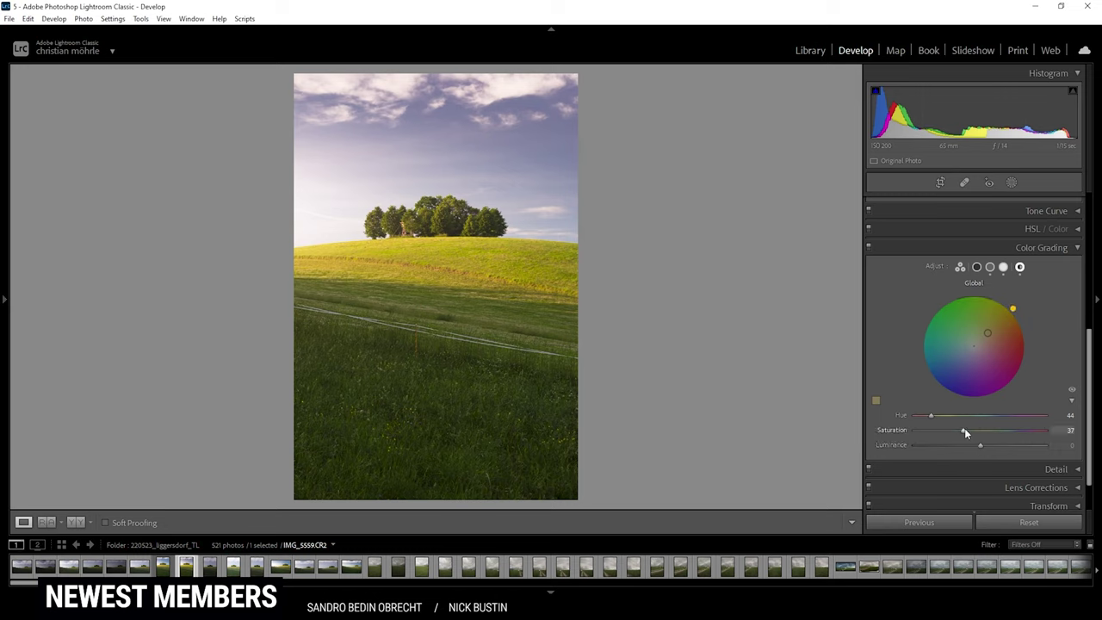
pyautogui.moveTo(964, 430); pyautogui.dragTo(924, 430)
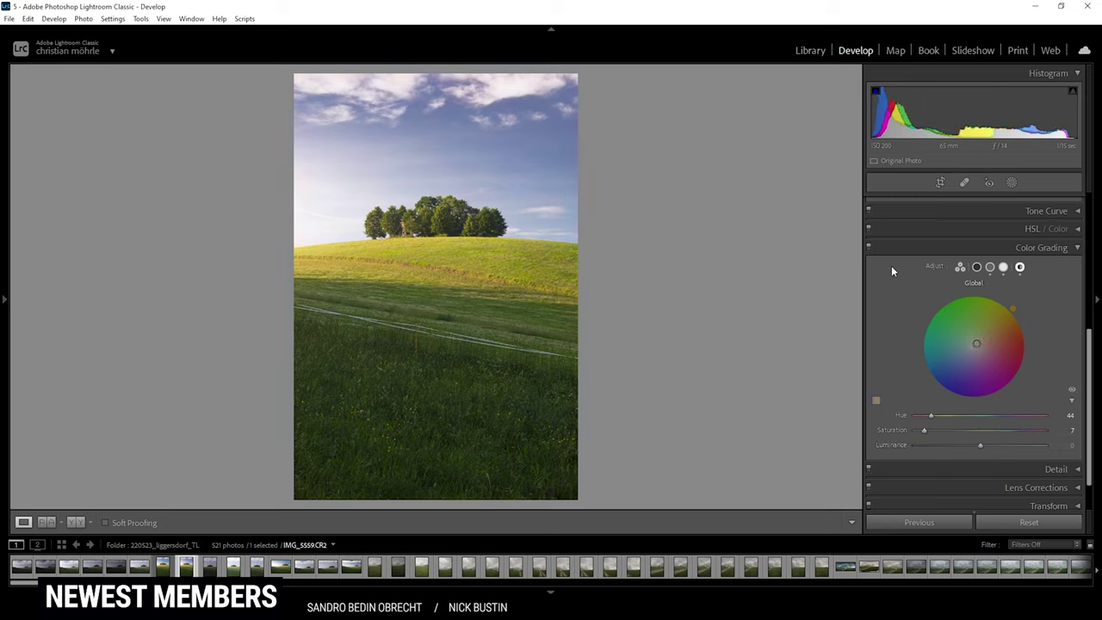
pyautogui.click(1077, 248)
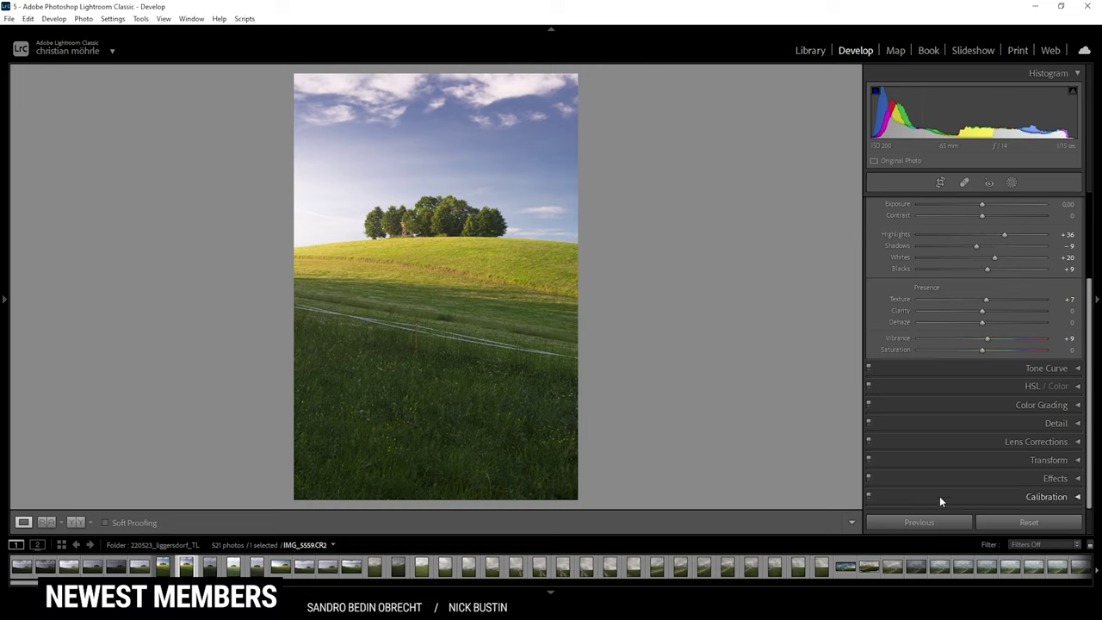
# Set Calibration Blue Primary Hue -11 and Saturation +13, checking it in Before/After view.
pyautogui.click(1006, 498)
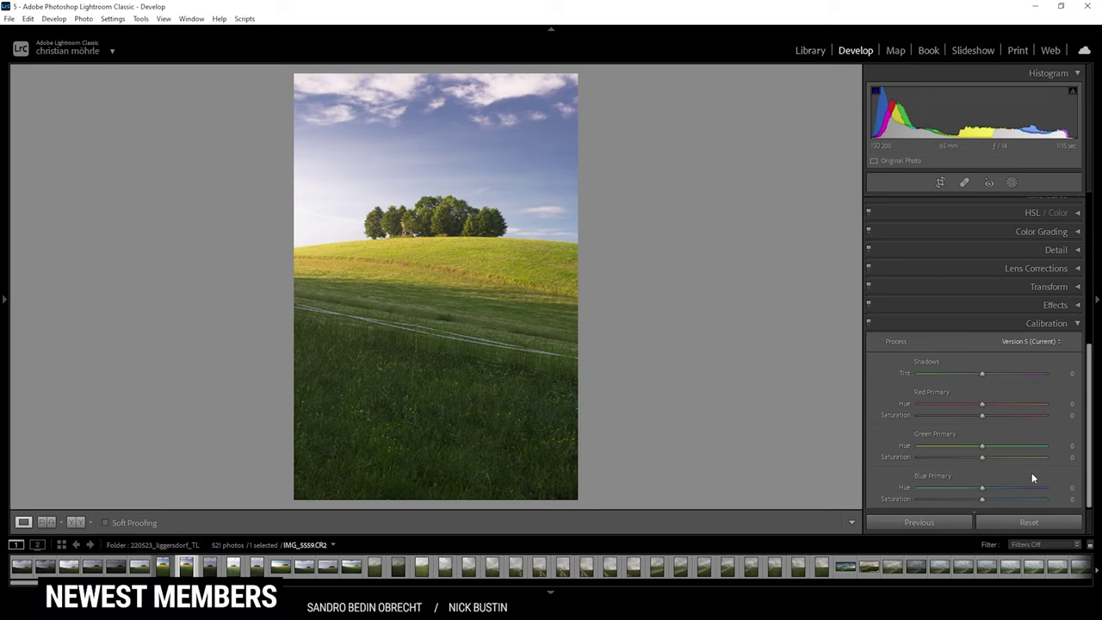
pyautogui.moveTo(982, 491); pyautogui.dragTo(991, 498)
pyautogui.click(75, 523)
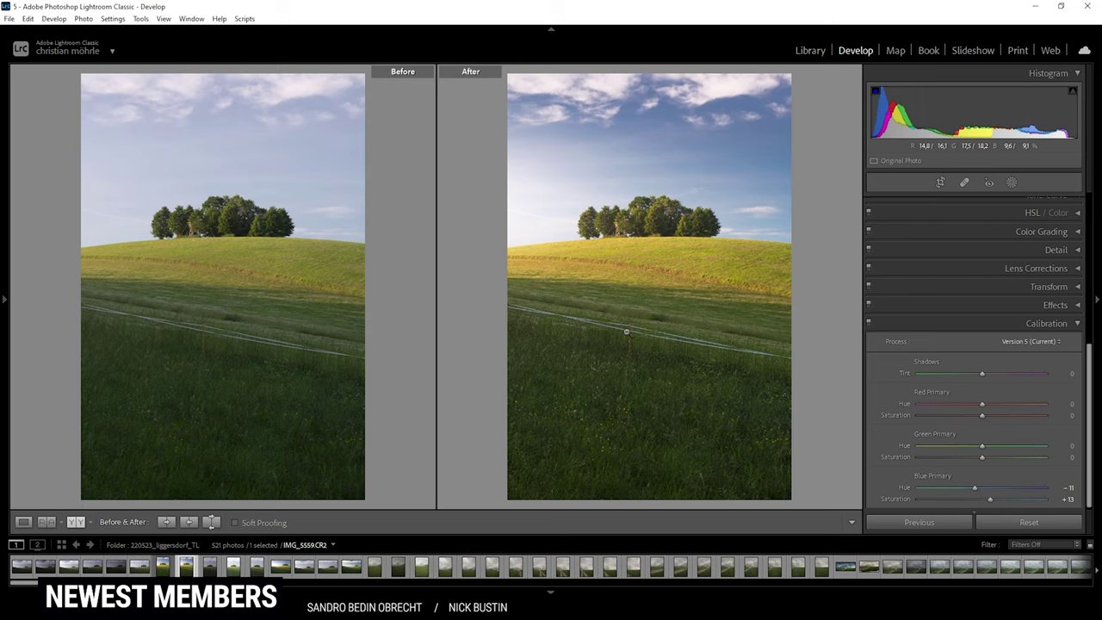
pyautogui.click(23, 522)
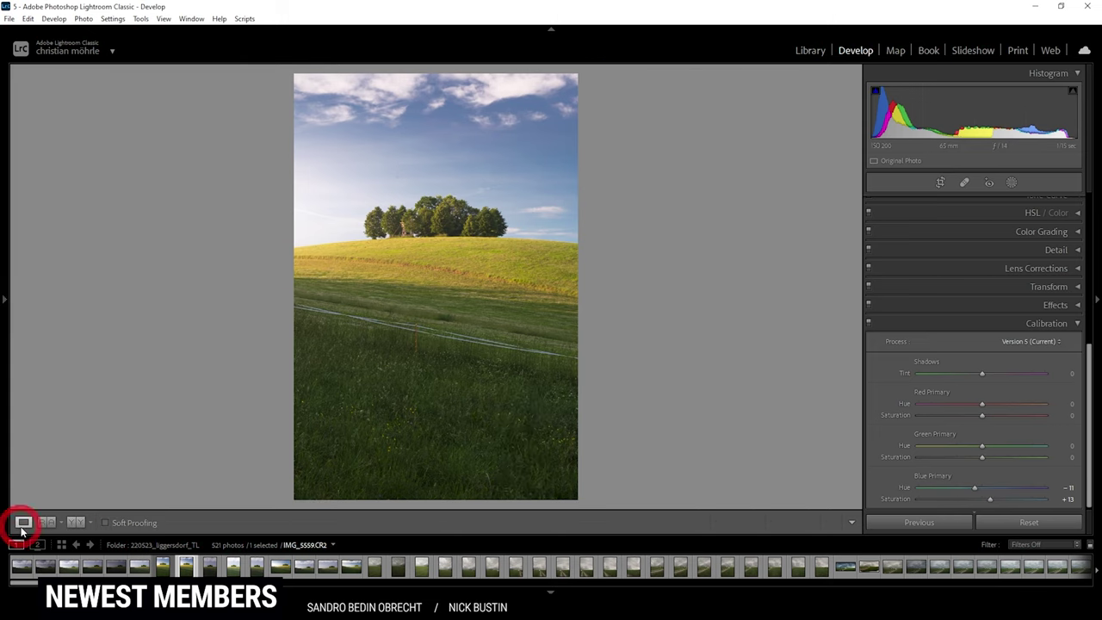
# In the Detail panel, set sharpening Amount 75, Radius 0.5, Detail 100 and Masking 52, then return to Basic.
pyautogui.scroll(2, 937, 300)
pyautogui.click(955, 288)
pyautogui.click(1052, 339)
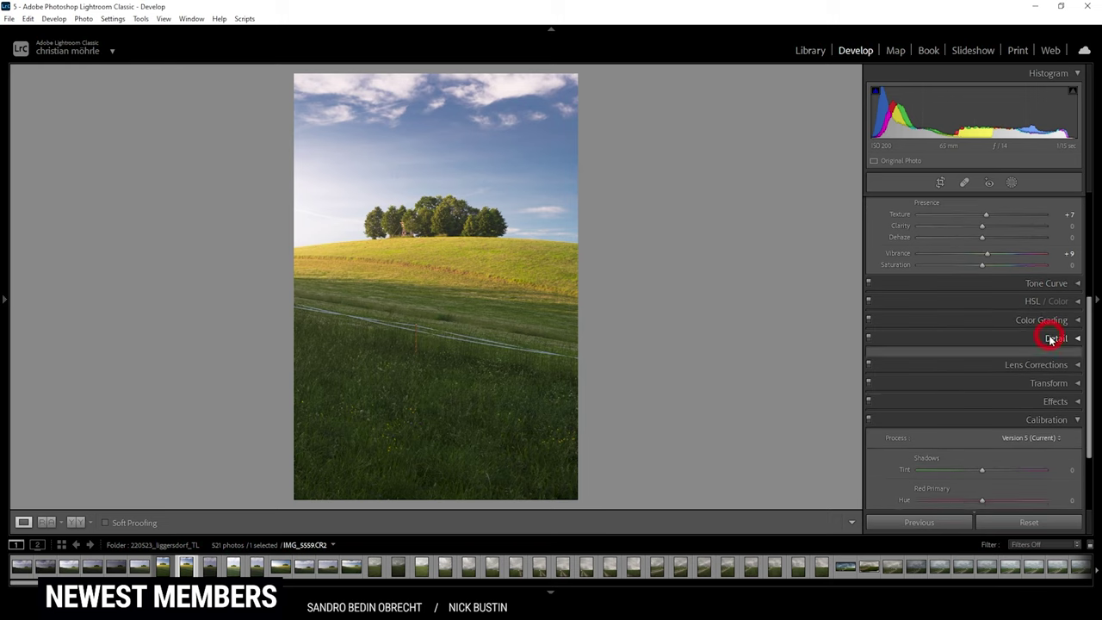
pyautogui.moveTo(943, 379); pyautogui.dragTo(918, 379)
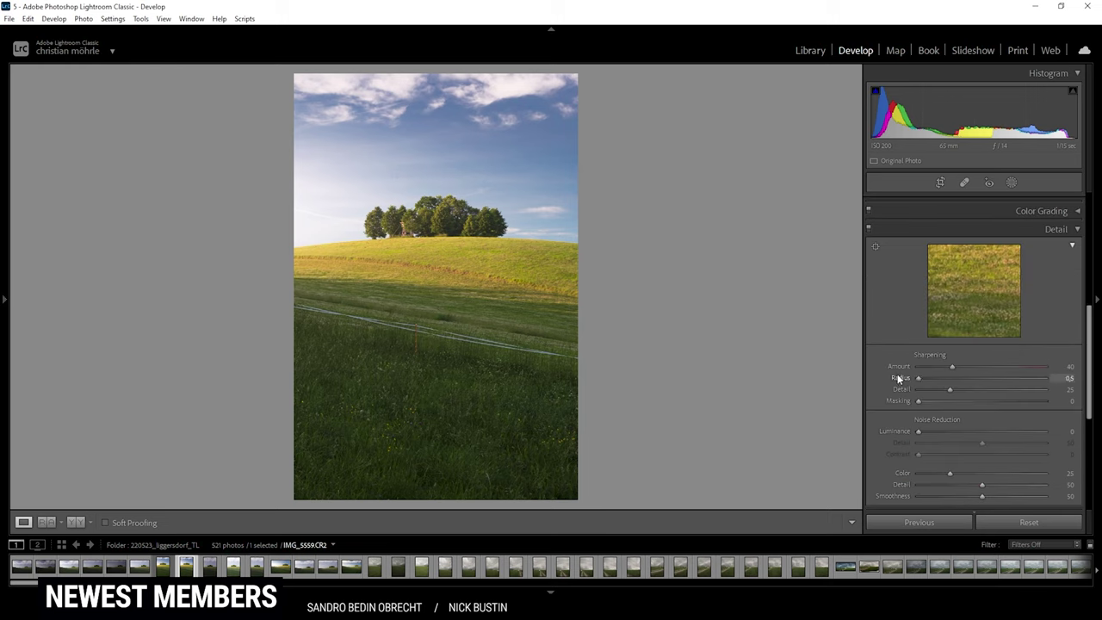
pyautogui.moveTo(1025, 394); pyautogui.dragTo(1045, 389)
pyautogui.moveTo(918, 400); pyautogui.dragTo(987, 406)
pyautogui.moveTo(954, 365); pyautogui.dragTo(987, 366)
pyautogui.hotkey('ctrl', '1')
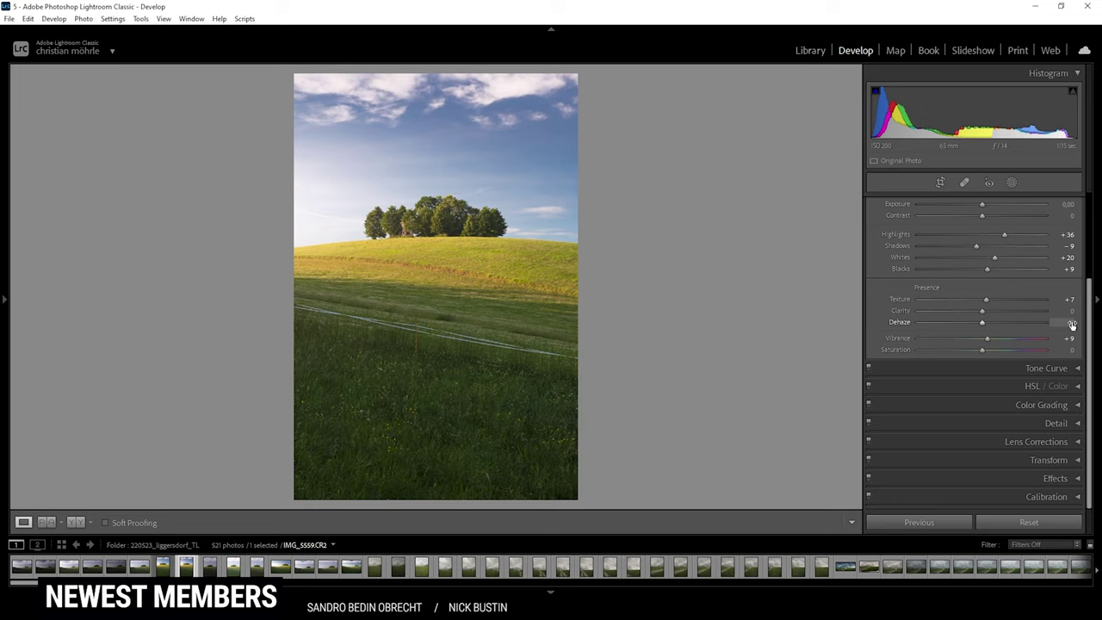
pyautogui.scroll(3, 1027, 347)
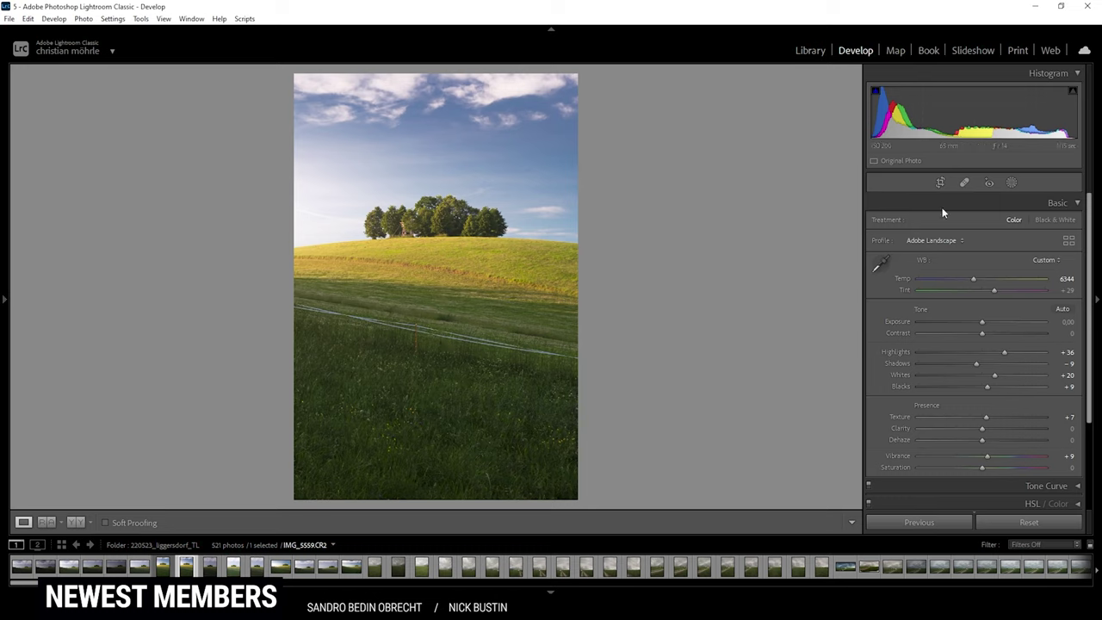
# Heal away the power line across the meadow with Spot Removal in Heal mode.
pyautogui.click(965, 184)
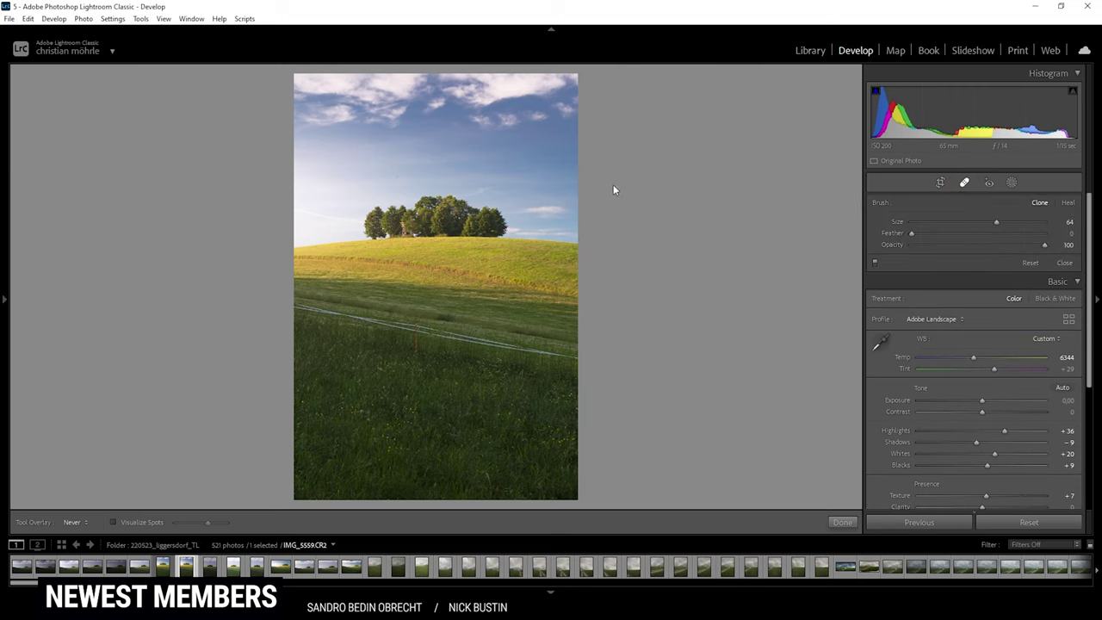
pyautogui.click(1068, 206)
pyautogui.moveTo(293, 305); pyautogui.dragTo(688, 381)
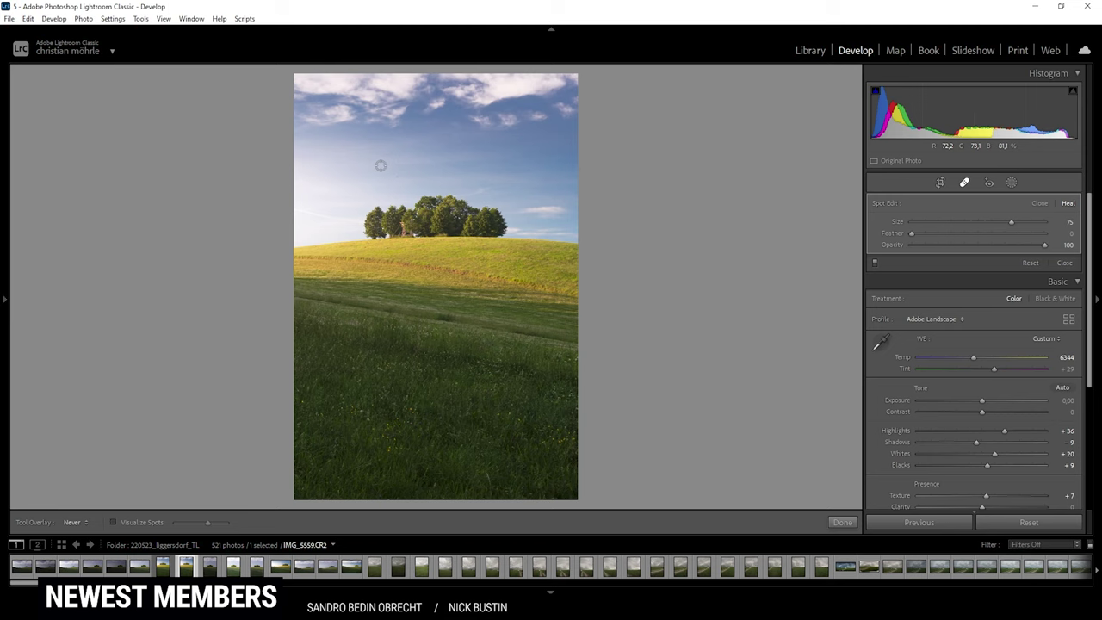
# Send the photo to Adobe Photoshop 2022 through Edit In.
pyautogui.rightClick(188, 569)
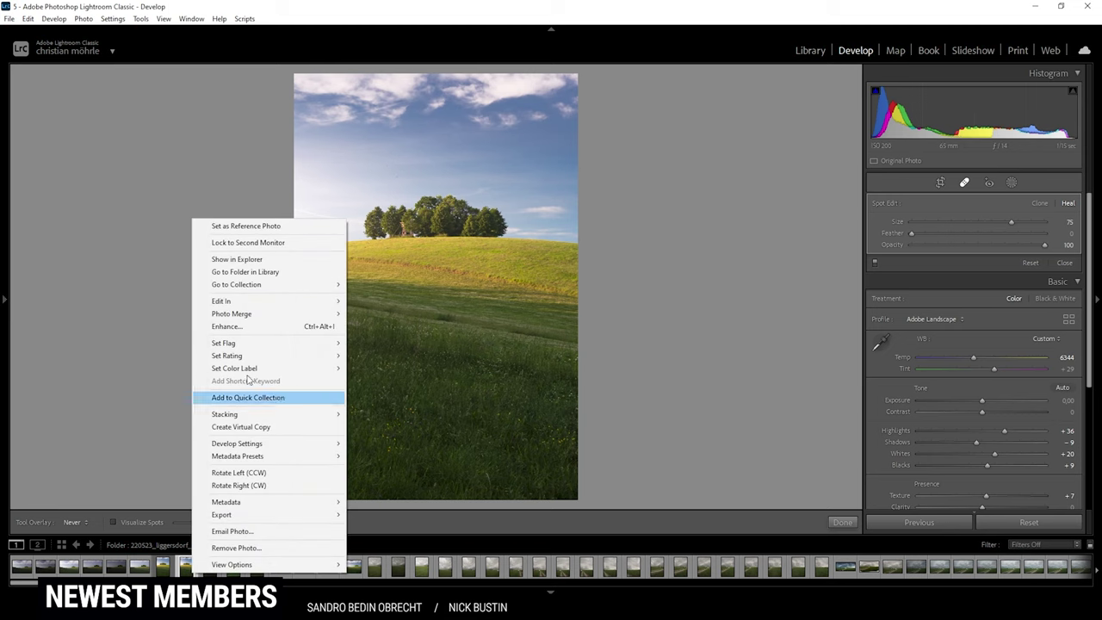
pyautogui.moveTo(261, 305)
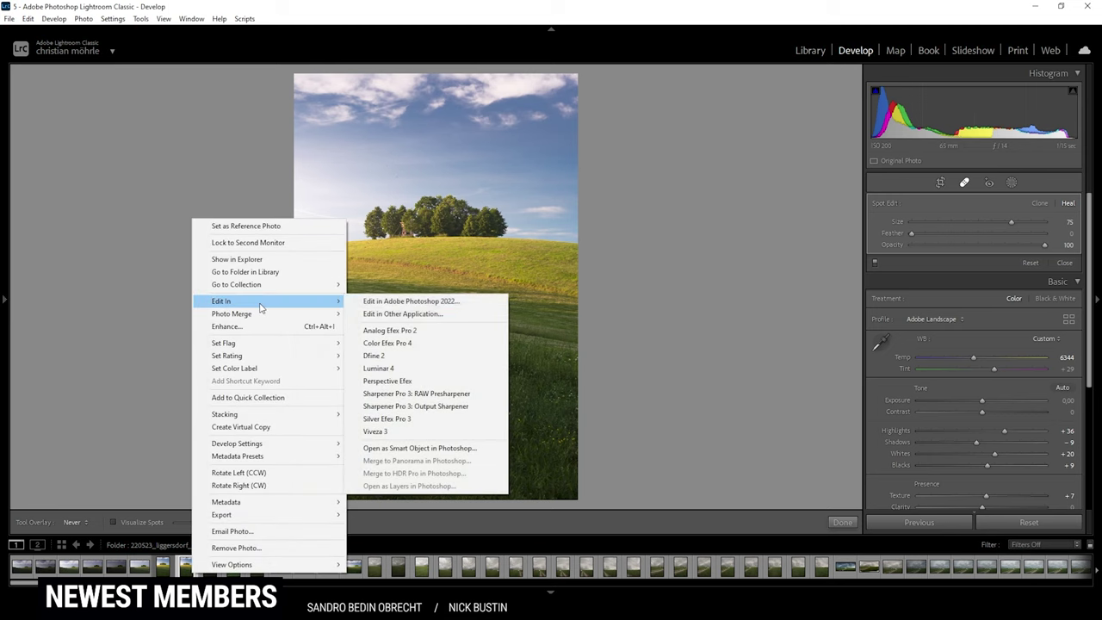
pyautogui.click(398, 303)
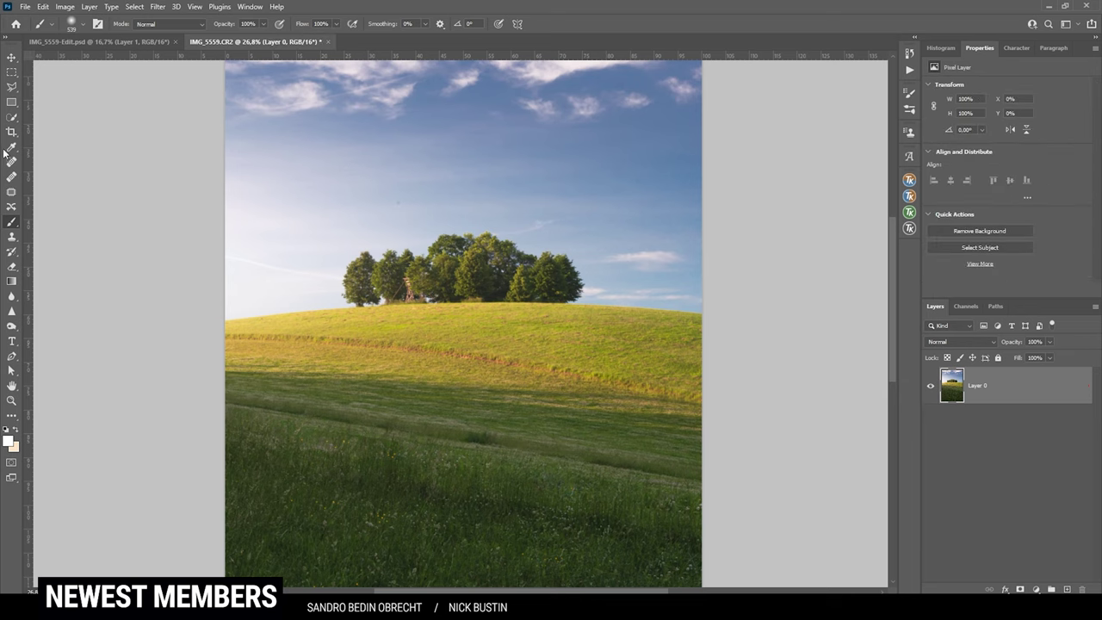
pyautogui.click(10, 162)
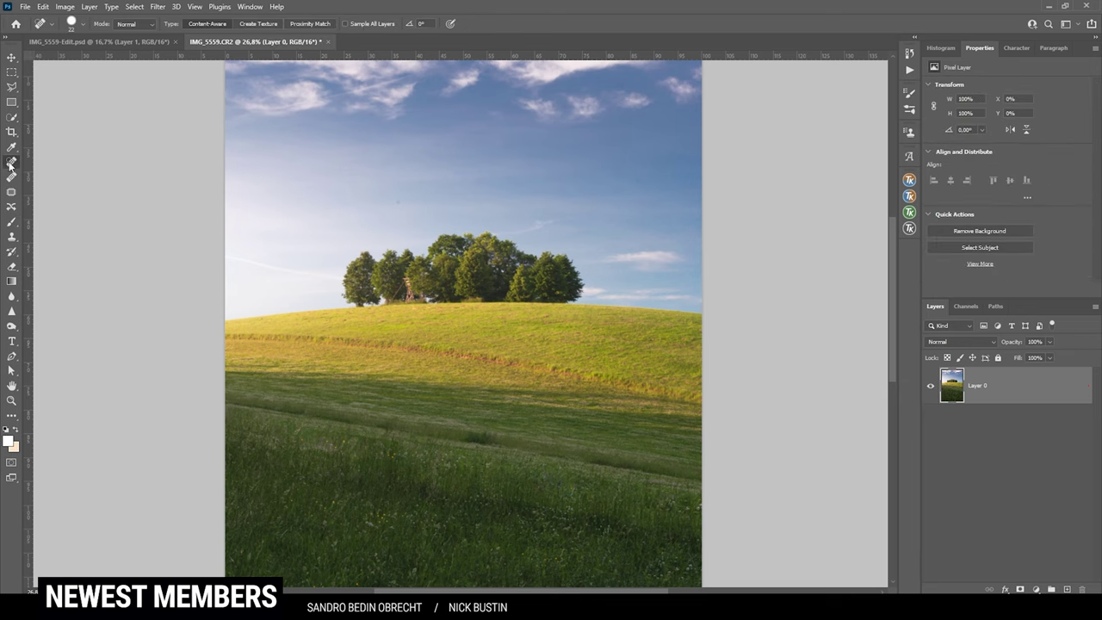
pyautogui.scroll(5, 392, 196)
pyautogui.keyDown('alt'); pyautogui.rightClick(405, 232); pyautogui.keyUp('alt')
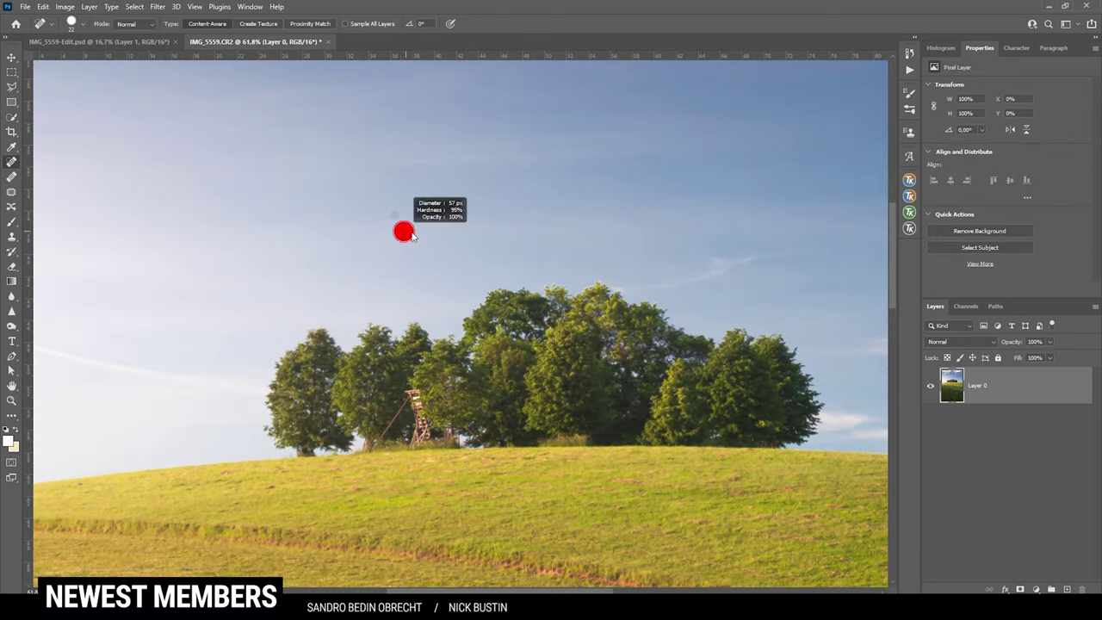
pyautogui.scroll(-1, 488, 296)
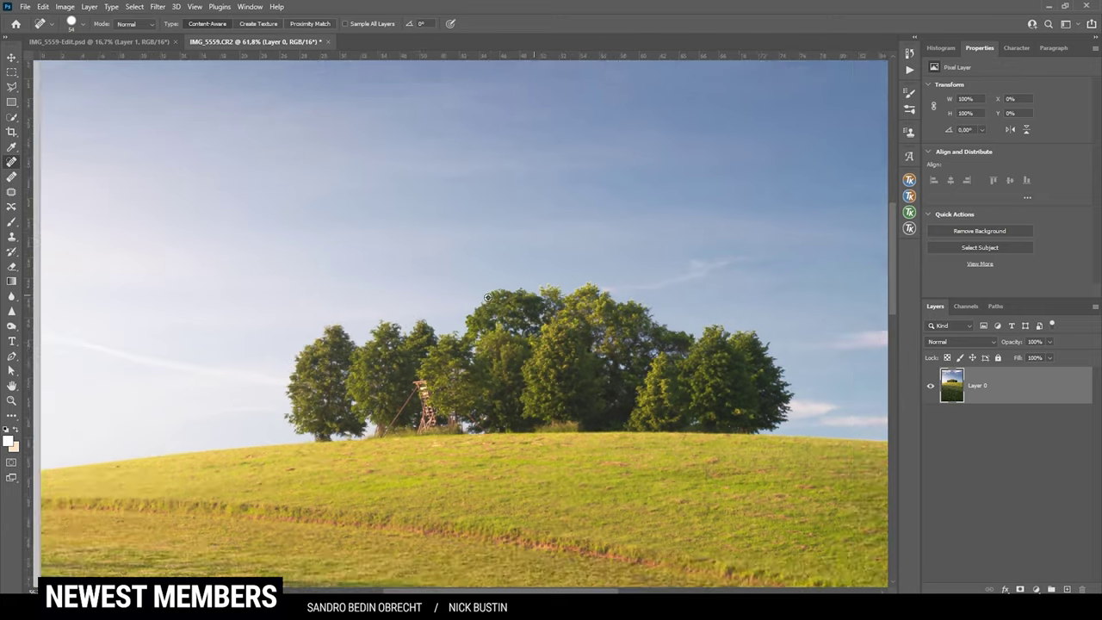
pyautogui.scroll(-7, 487, 297)
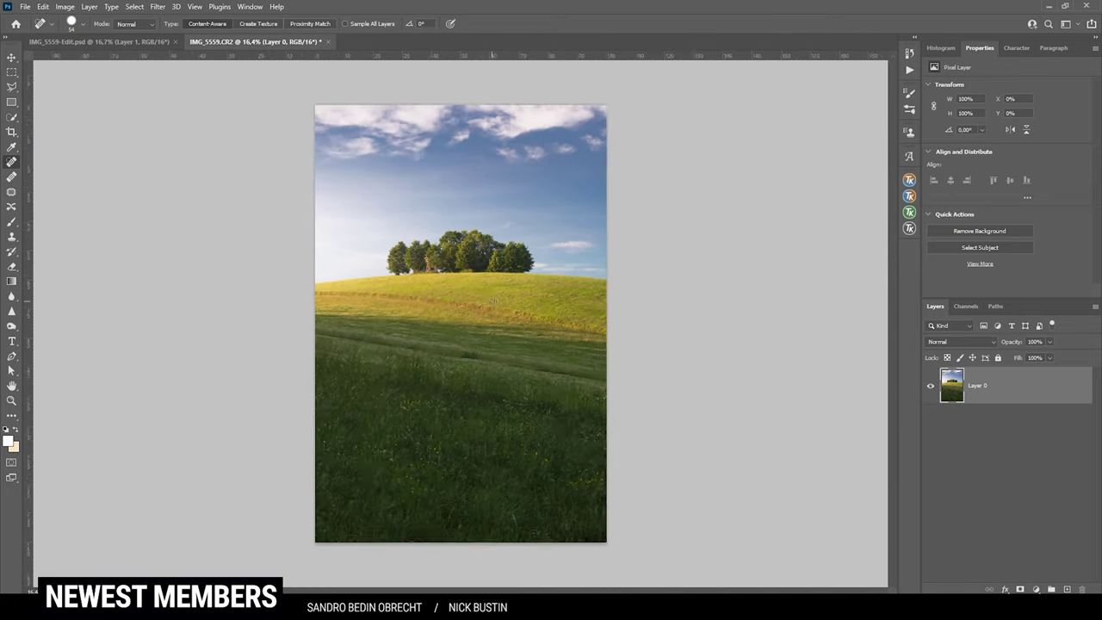
pyautogui.scroll(2, 494, 301)
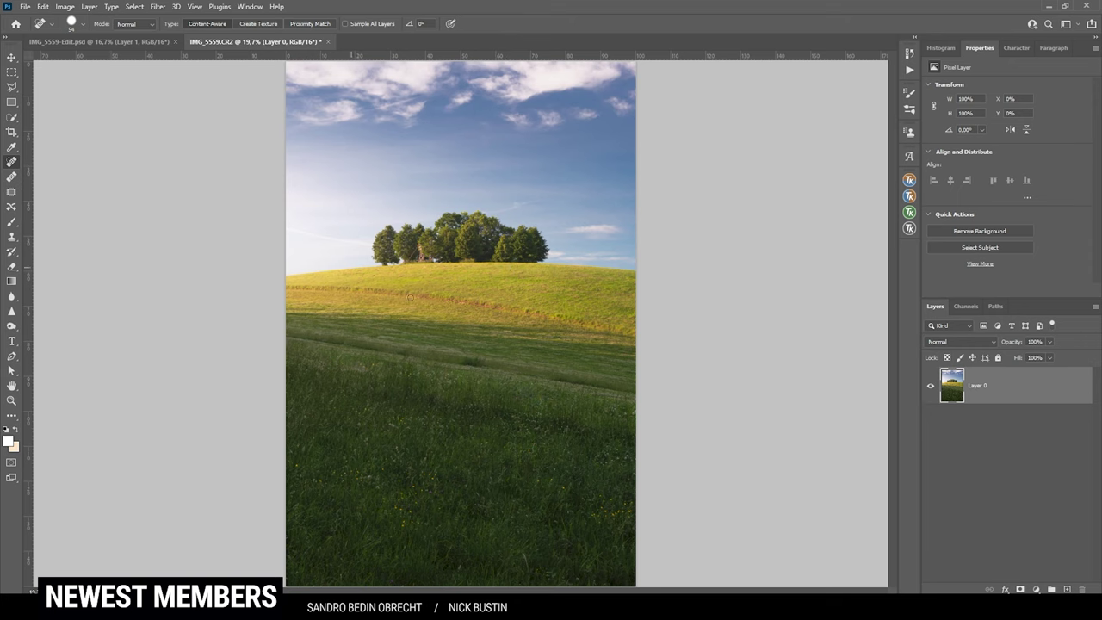
pyautogui.scroll(1, 482, 274)
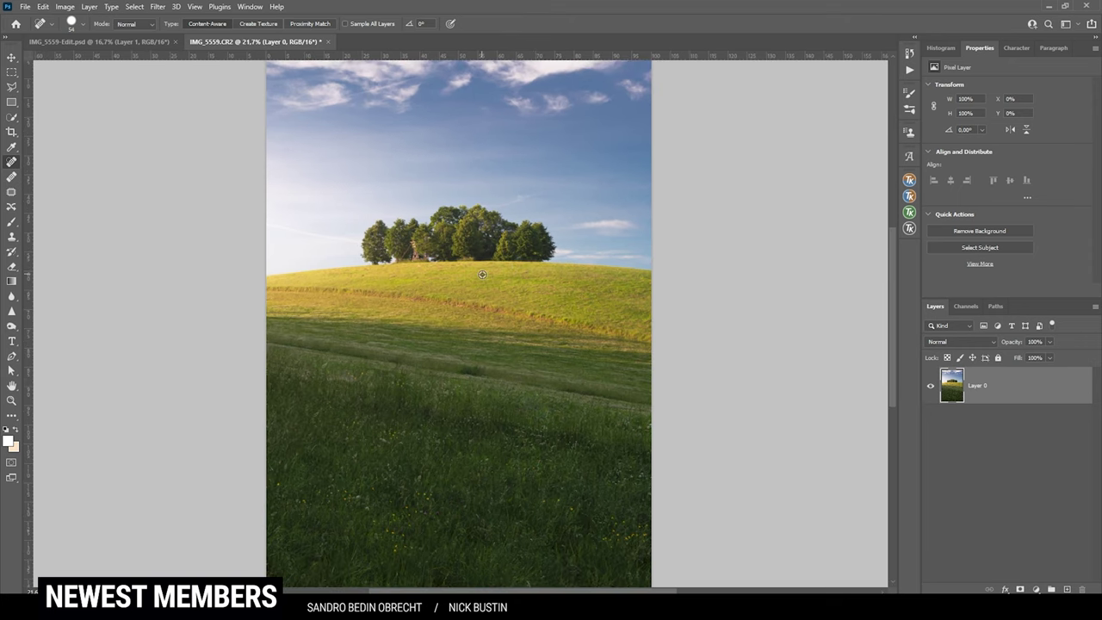
pyautogui.scroll(-1, 482, 274)
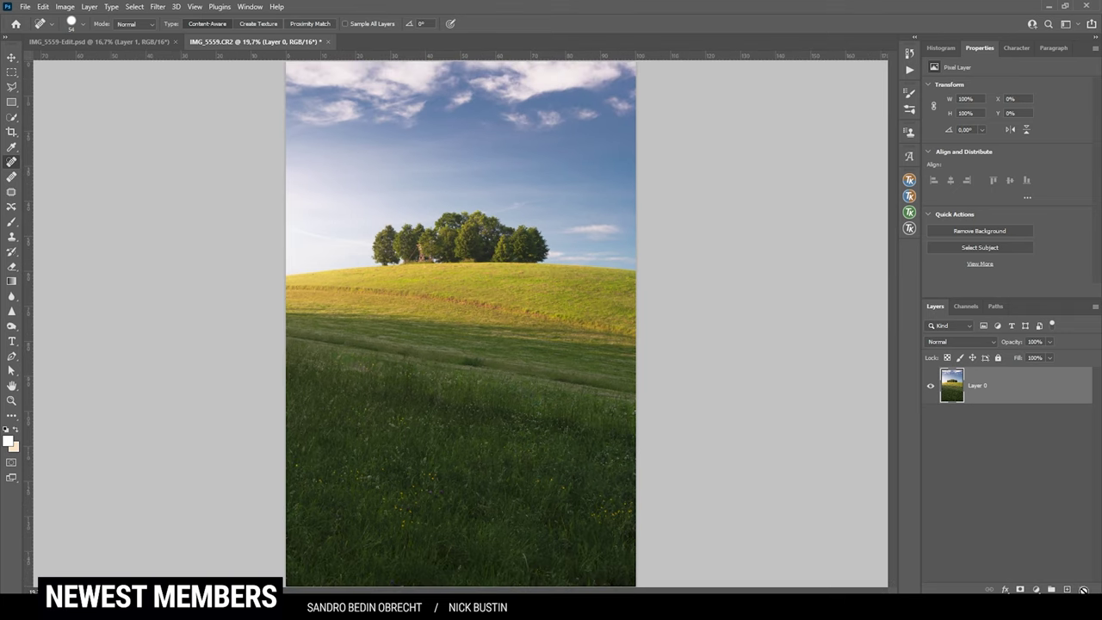
# Create an empty Layer 1 in Soft Light blend mode and open the TK RapidMask2 panel.
pyautogui.click(1066, 589)
pyautogui.click(990, 340)
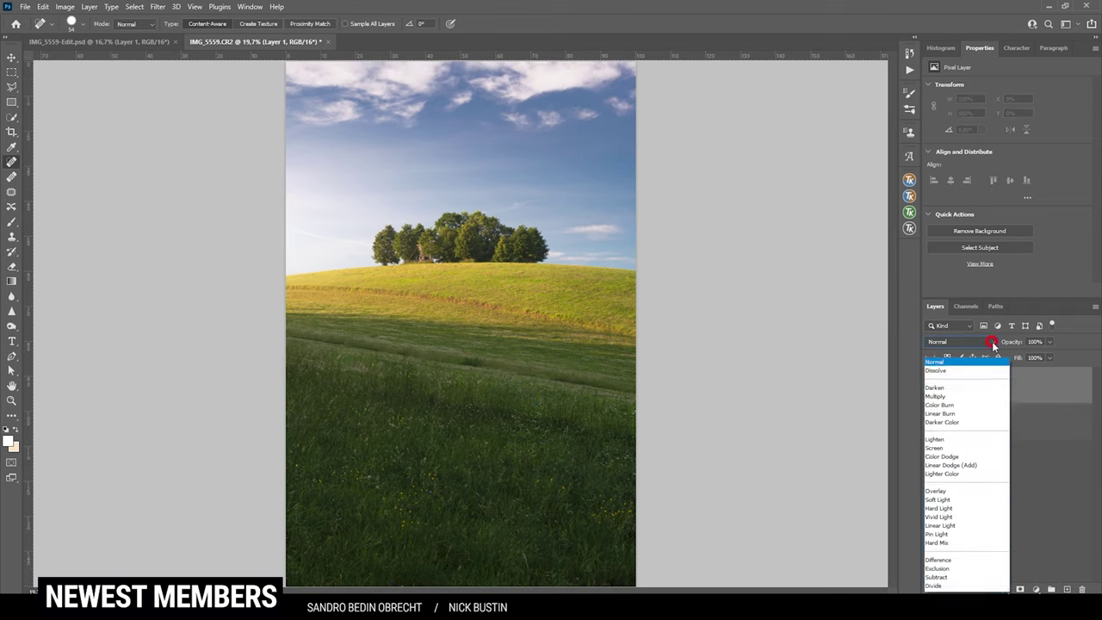
pyautogui.click(954, 457)
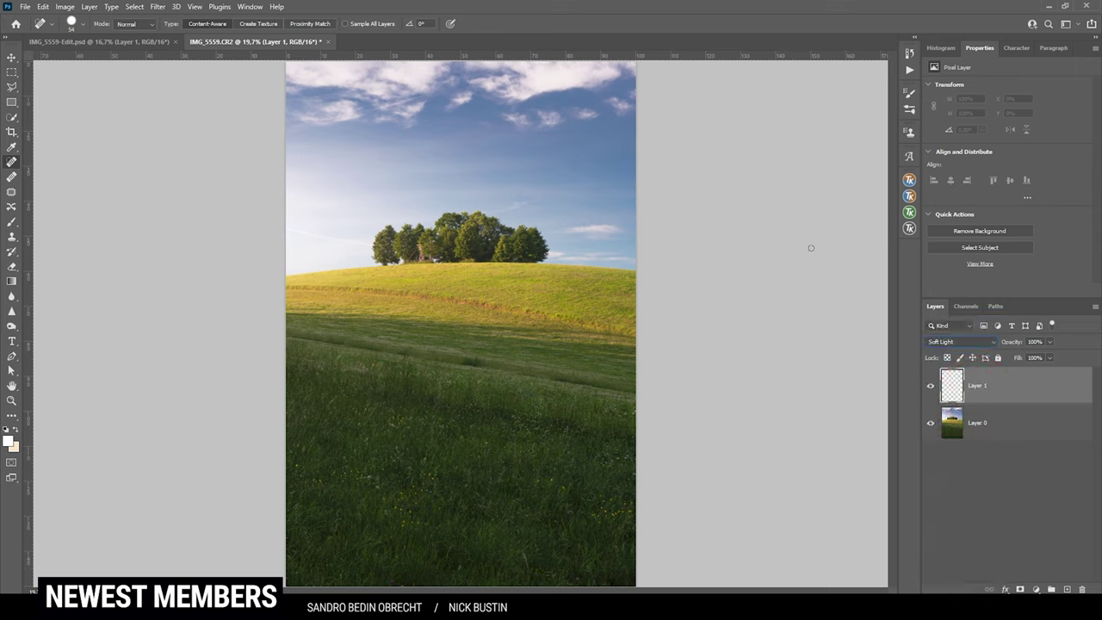
pyautogui.click(909, 213)
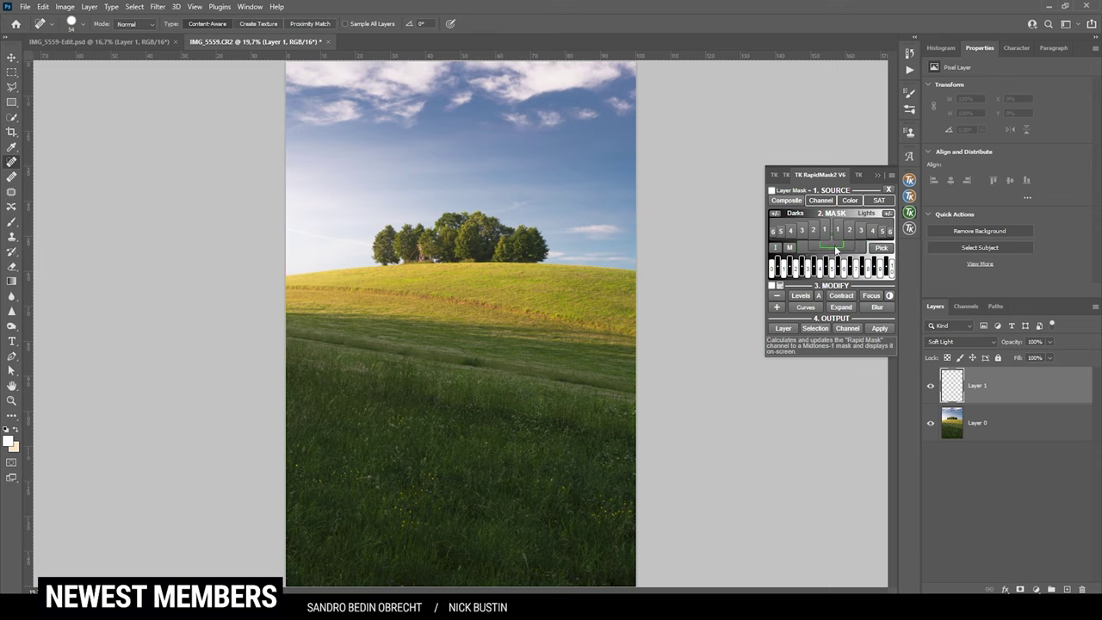
# Apply a Midtones-1 RapidMask2 luminosity mask to Layer 1, then target the layer's pixels.
pyautogui.click(832, 249)
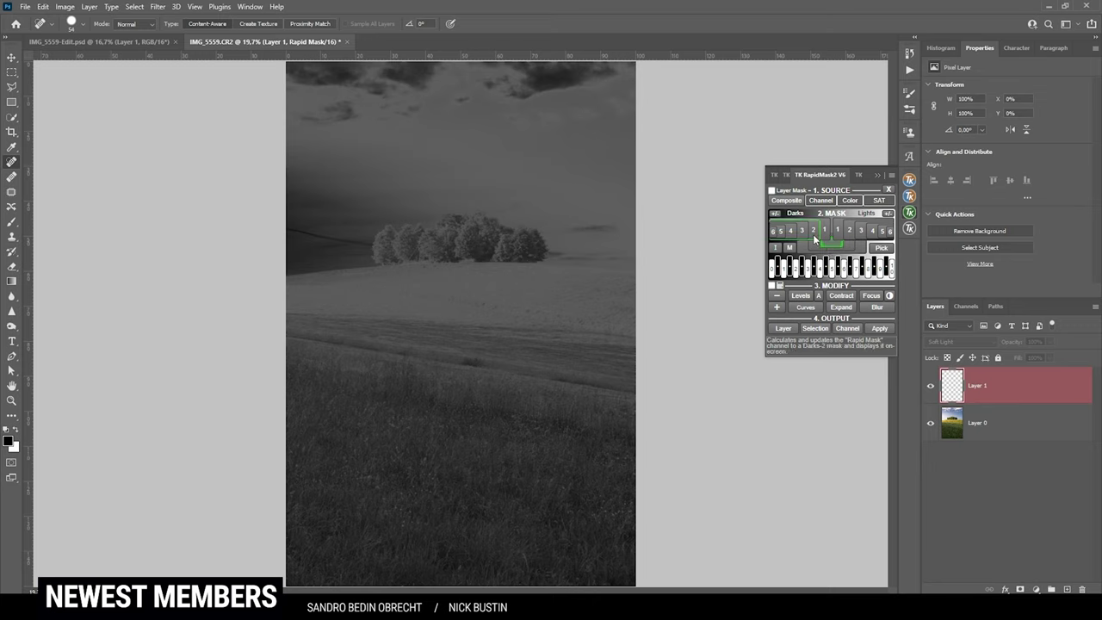
pyautogui.click(772, 191)
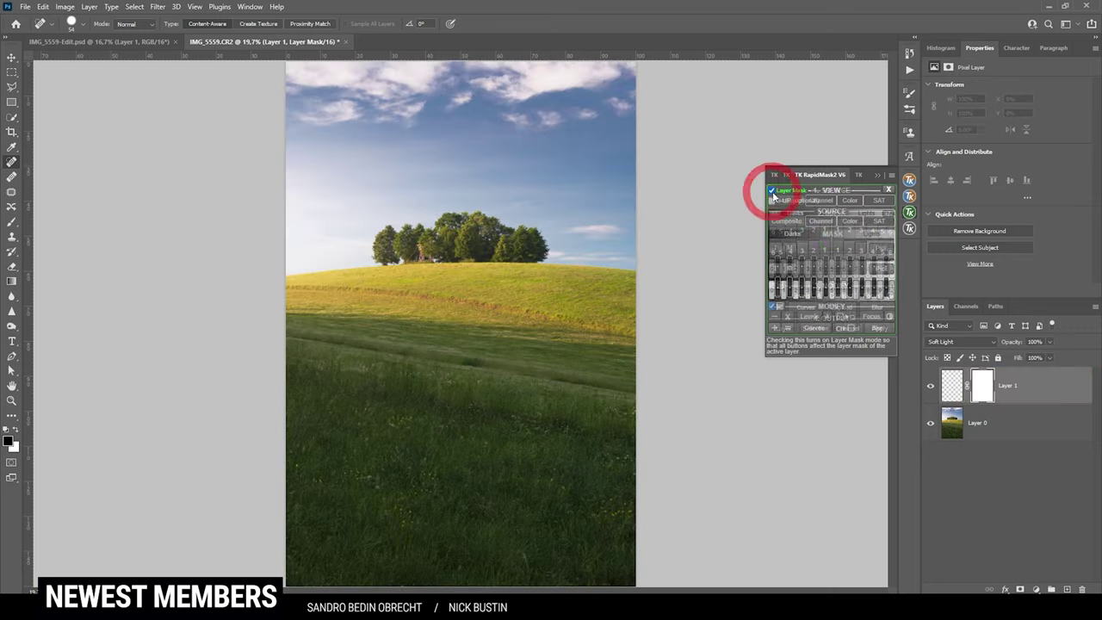
pyautogui.click(832, 270)
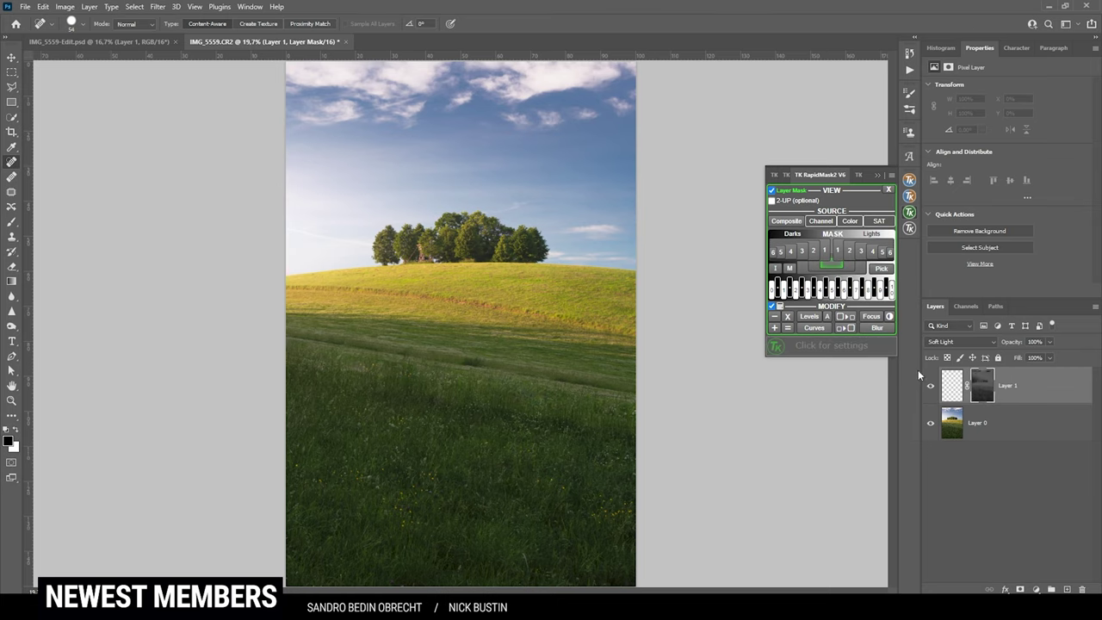
pyautogui.click(951, 385)
# Dodge the trees with a 216 px brush at 65% opacity, fit the photo, and compare Layer 1.
pyautogui.press('b')
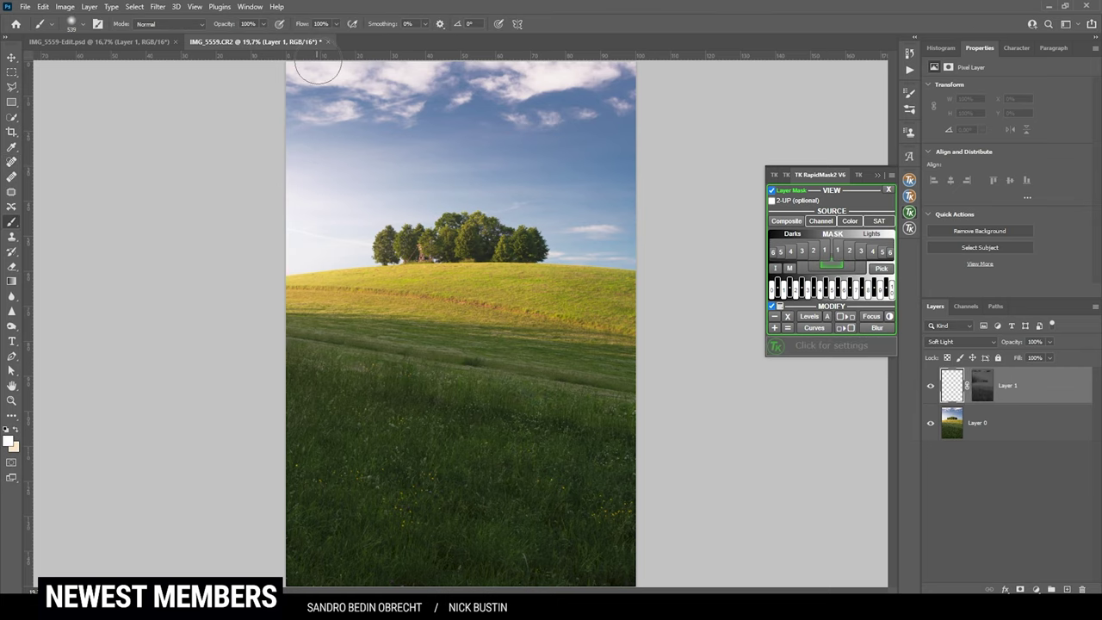
pyautogui.scroll(4, 461, 260)
pyautogui.scroll(1, 461, 261)
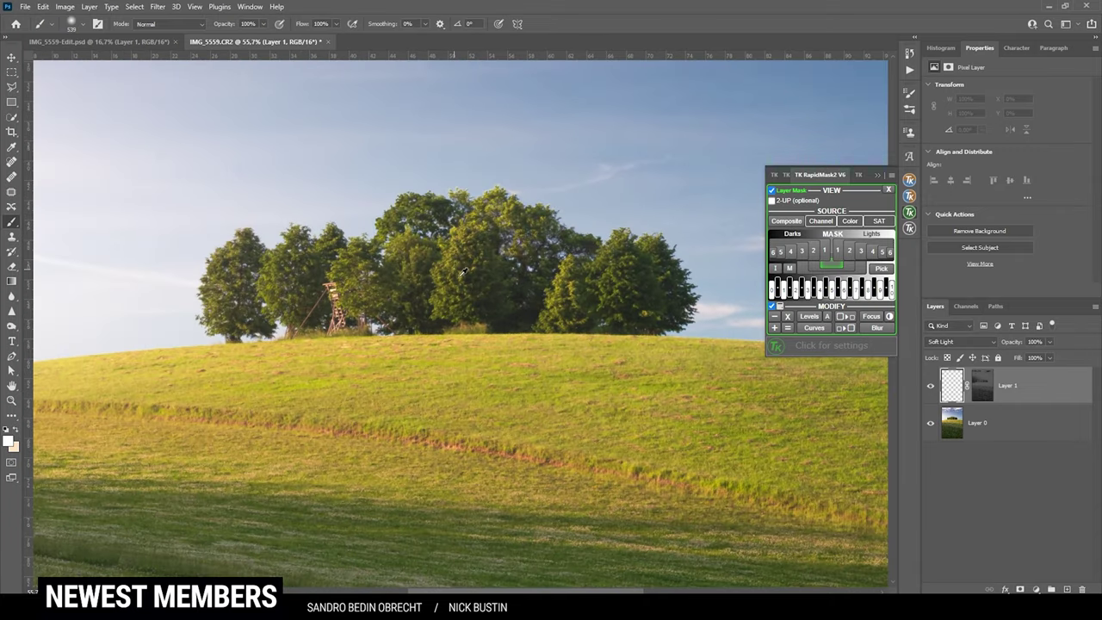
pyautogui.moveTo(462, 273)
pyautogui.mouseDown()
pyautogui.moveTo(438, 255)
pyautogui.moveTo(474, 300)
pyautogui.moveTo(472, 246)
pyautogui.moveTo(492, 221)
pyautogui.moveTo(571, 300)
pyautogui.moveTo(570, 290)
pyautogui.moveTo(613, 307)
pyautogui.moveTo(461, 285)
pyautogui.moveTo(402, 244)
pyautogui.moveTo(419, 230)
pyautogui.moveTo(421, 248)
pyautogui.moveTo(228, 308)
pyautogui.mouseUp()
pyautogui.press('6')
pyautogui.press('5')
pyautogui.hotkey('ctrl', '0')
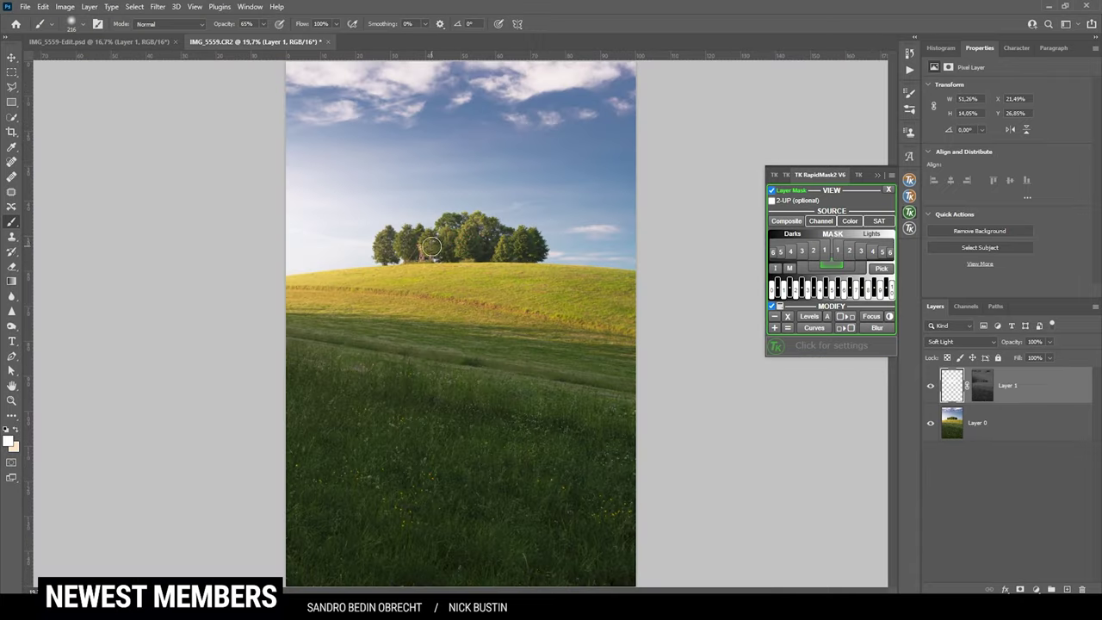
pyautogui.click(927, 392)
pyautogui.click(928, 392)
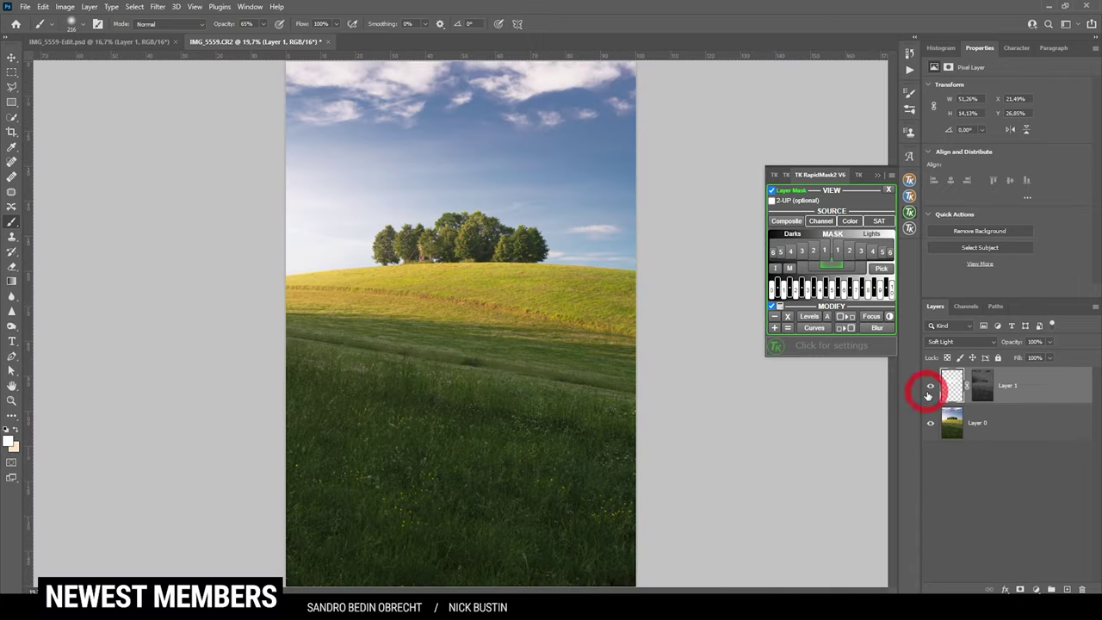
# Compare the dodging before and after, then close the RapidMask panel.
pyautogui.click(928, 392)
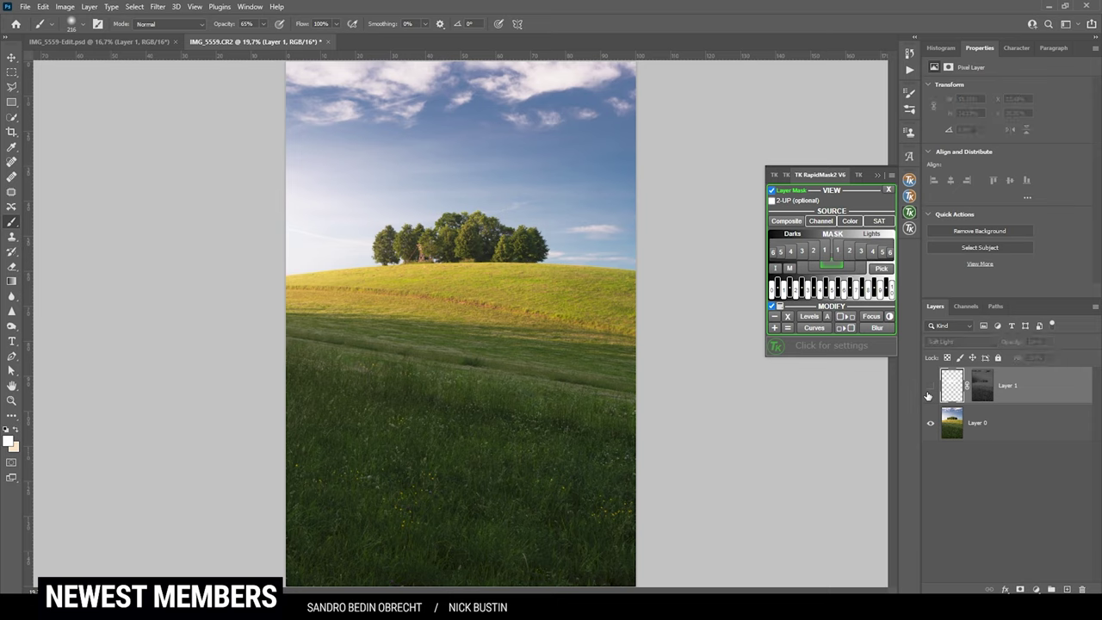
pyautogui.click(928, 392)
pyautogui.click(928, 391)
pyautogui.click(928, 392)
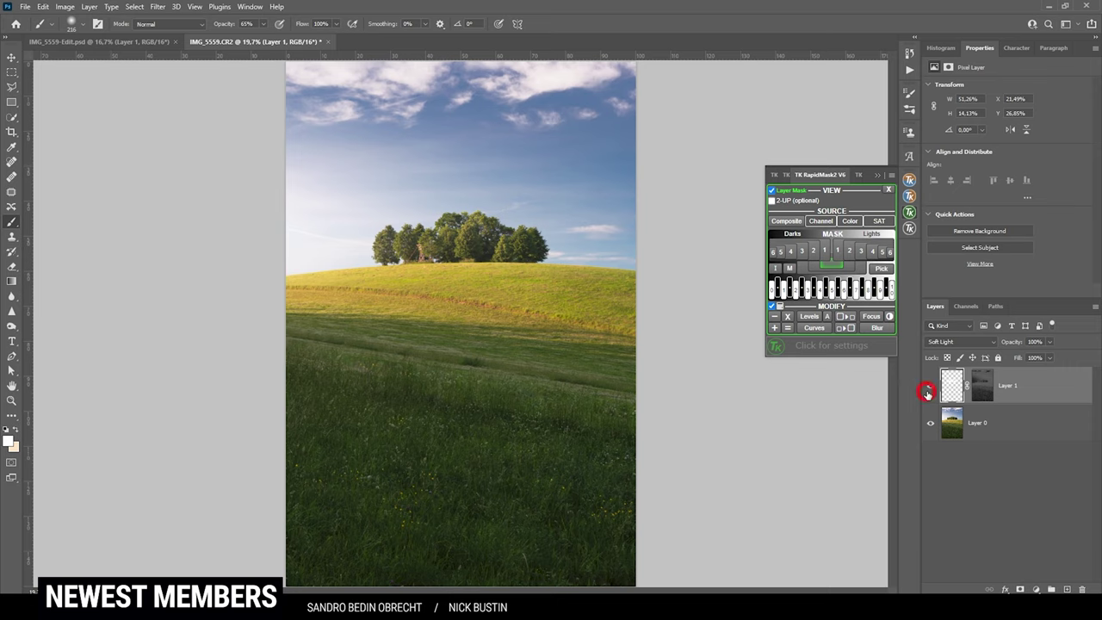
pyautogui.click(874, 174)
# Merge Layer 0 and Layer 1 into a single layer with Ctrl+E.
pyautogui.click(931, 388)
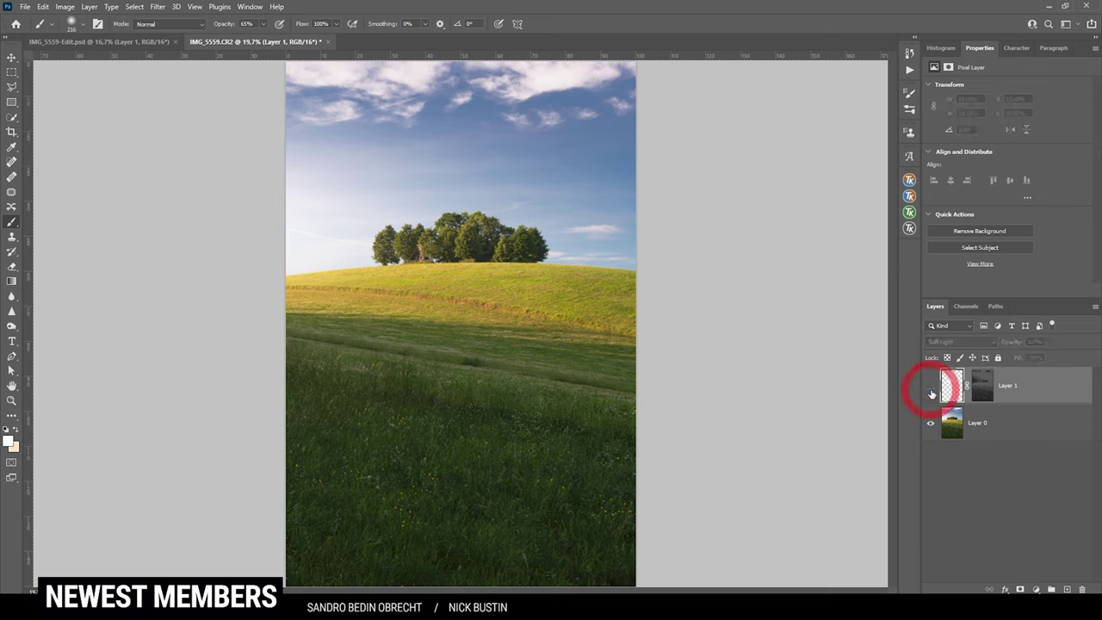
pyautogui.click(930, 386)
pyautogui.keyDown('shift'); pyautogui.click(999, 423); pyautogui.keyUp('shift')
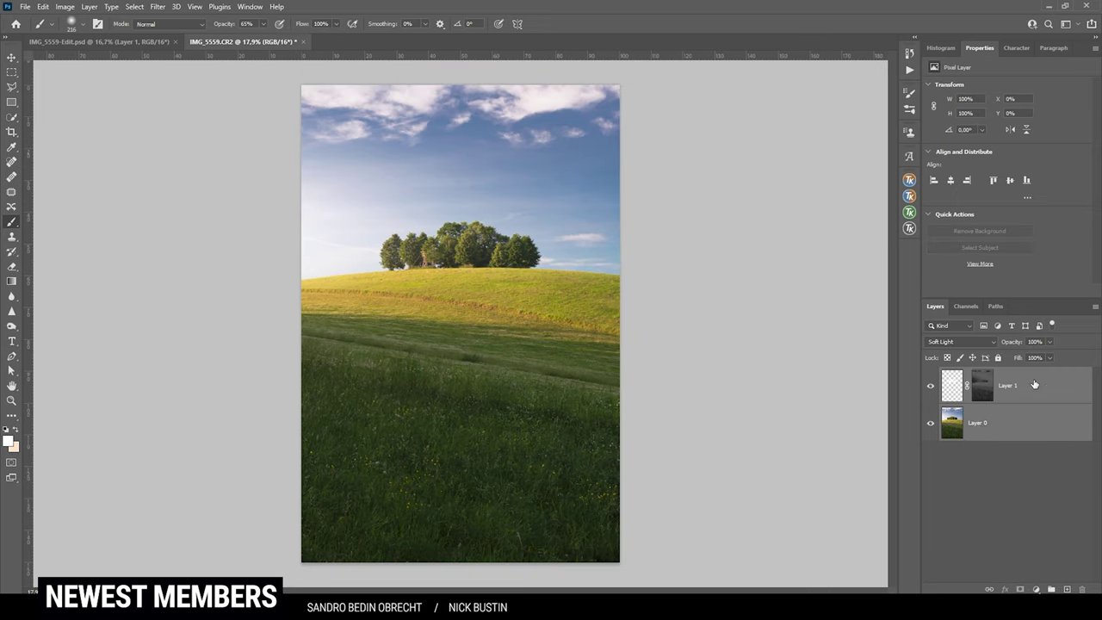
pyautogui.hotkey('ctrl', 'e')
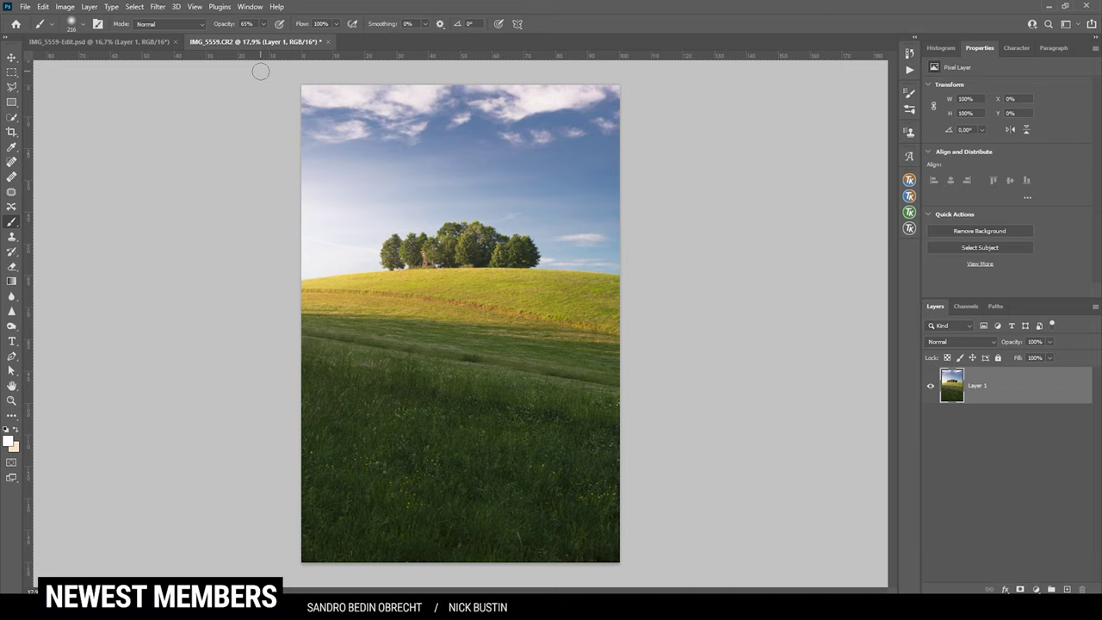
# Select the sky with Select > Sky, copy it to Layer 2, and hide Layer 1.
pyautogui.click(136, 7)
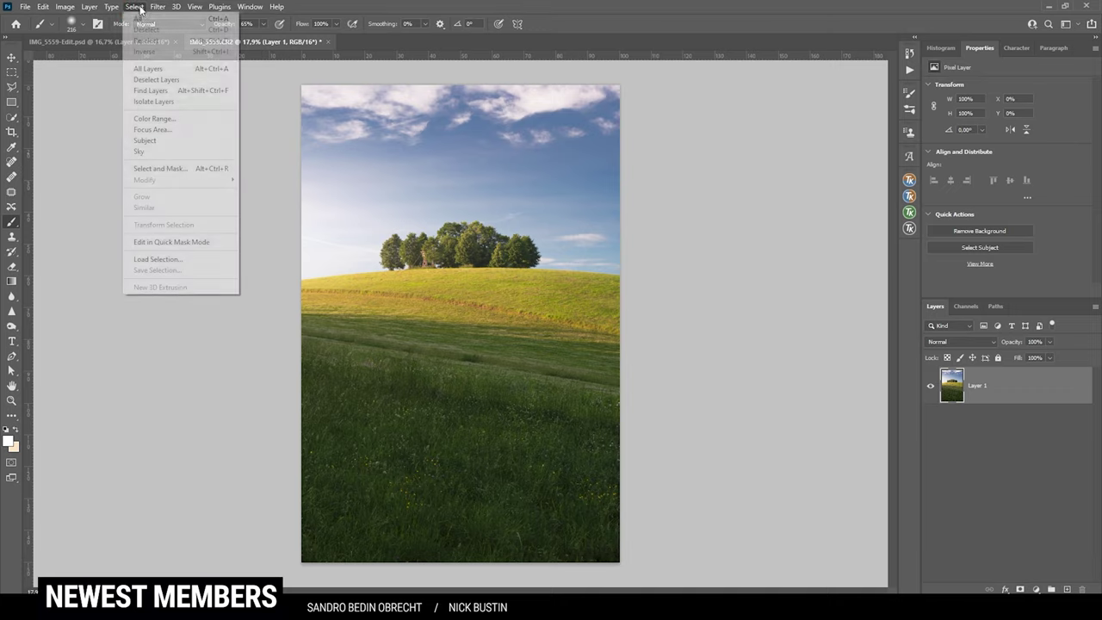
pyautogui.click(159, 150)
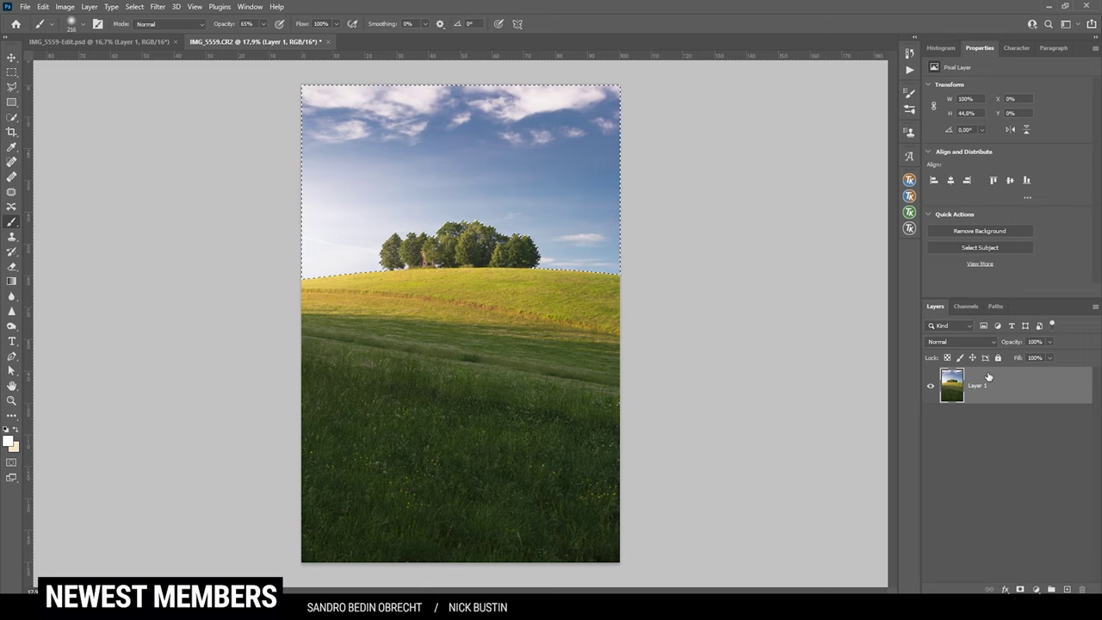
pyautogui.hotkey('ctrl', 'j')
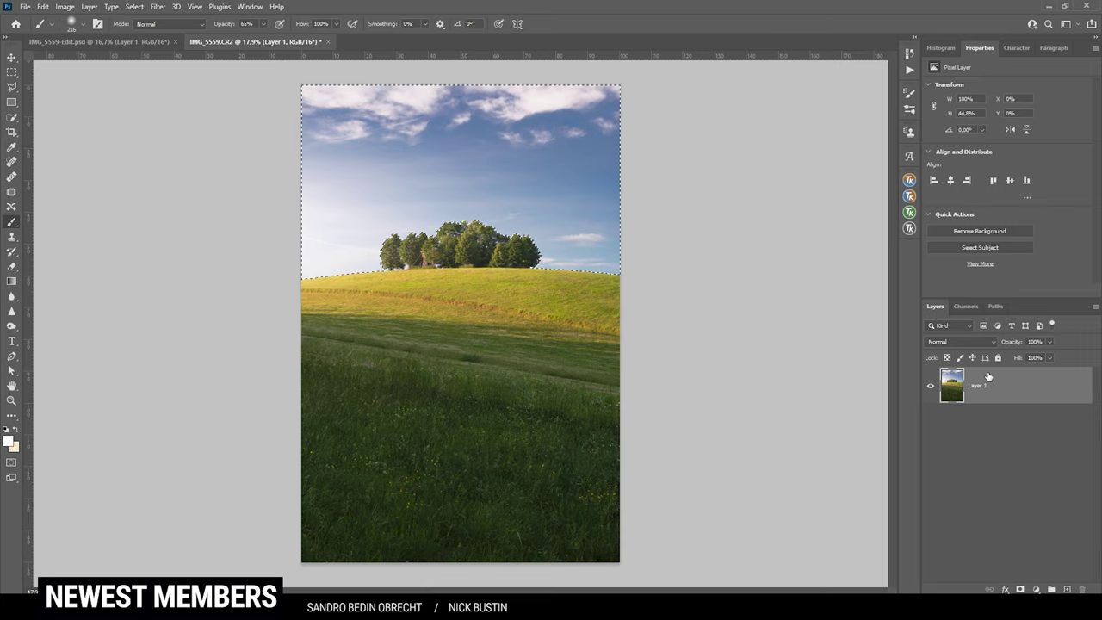
pyautogui.click(930, 423)
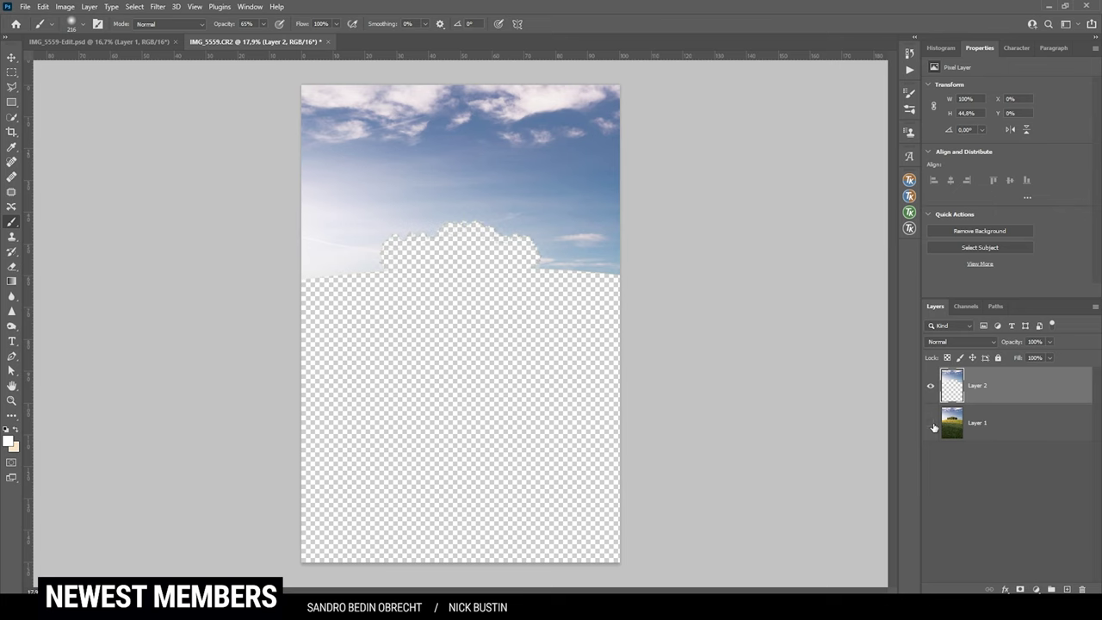
pyautogui.scroll(7, 469, 228)
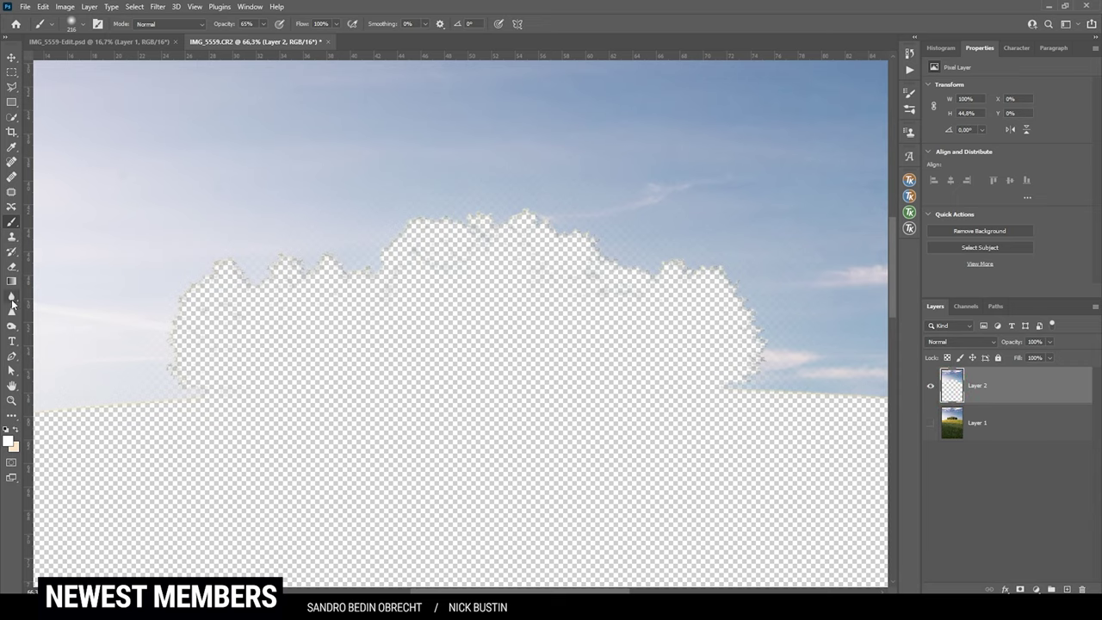
# Erase the jagged sky bumps along the cutout's upper-left edge with a 225 px eraser.
pyautogui.click(11, 267)
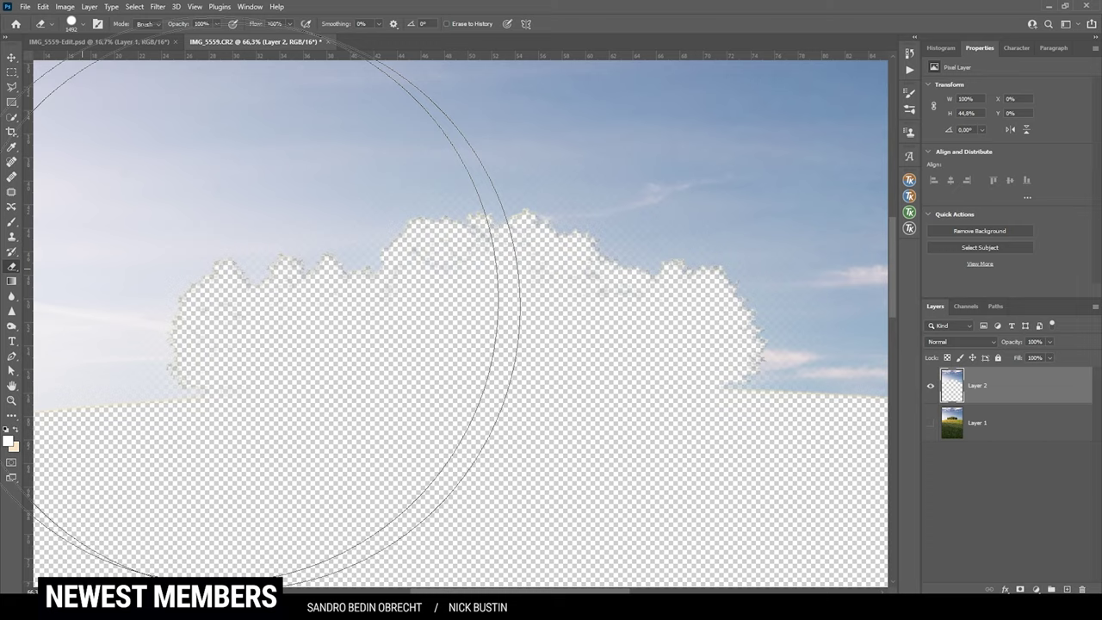
pyautogui.moveTo(369, 356); pyautogui.dragTo(221, 394)
pyautogui.moveTo(190, 338)
pyautogui.mouseDown()
pyautogui.moveTo(218, 281)
pyautogui.moveTo(248, 298)
pyautogui.moveTo(288, 271)
pyautogui.moveTo(300, 287)
pyautogui.moveTo(323, 274)
pyautogui.moveTo(342, 290)
pyautogui.moveTo(381, 292)
pyautogui.moveTo(410, 264)
pyautogui.moveTo(406, 252)
pyautogui.moveTo(610, 288)
pyautogui.moveTo(702, 290)
pyautogui.mouseUp()
# Zoom out, show Layer 1 again, and load Layer 2's pixels as a selection.
pyautogui.hotkey('ctrl', '-')
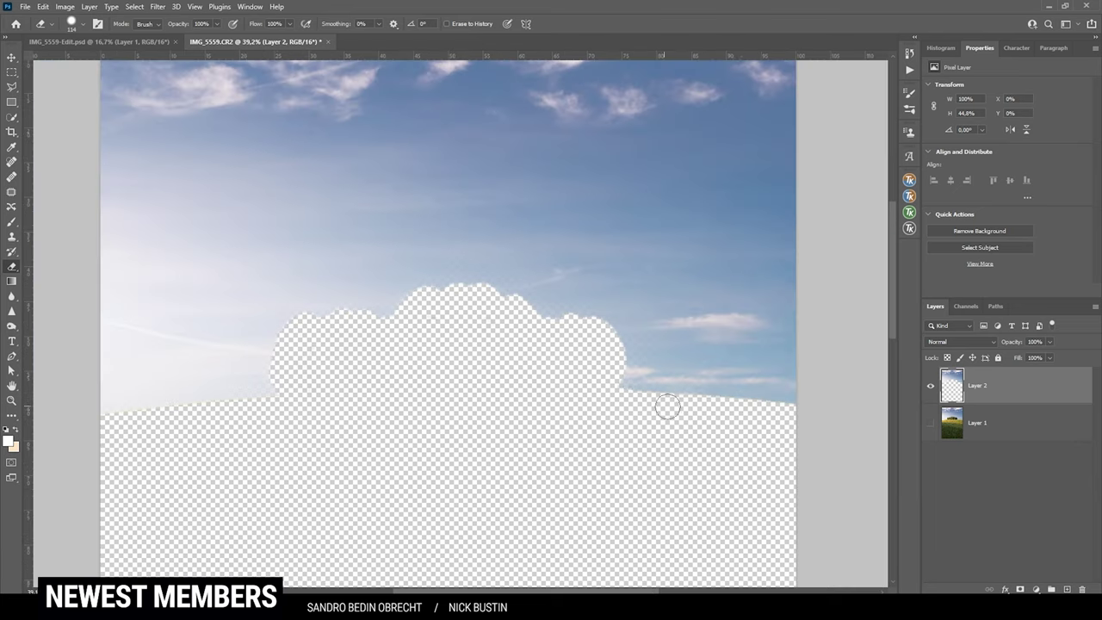
pyautogui.hotkey('ctrl', '-')
pyautogui.click(931, 422)
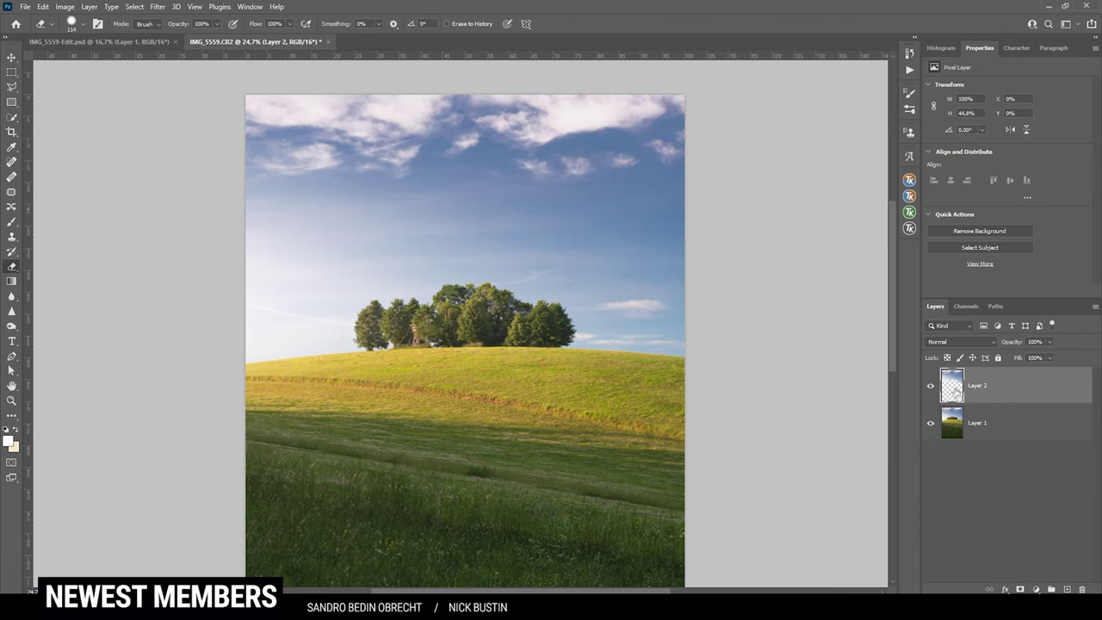
pyautogui.keyDown('ctrl'); pyautogui.click(954, 386); pyautogui.keyUp('ctrl')
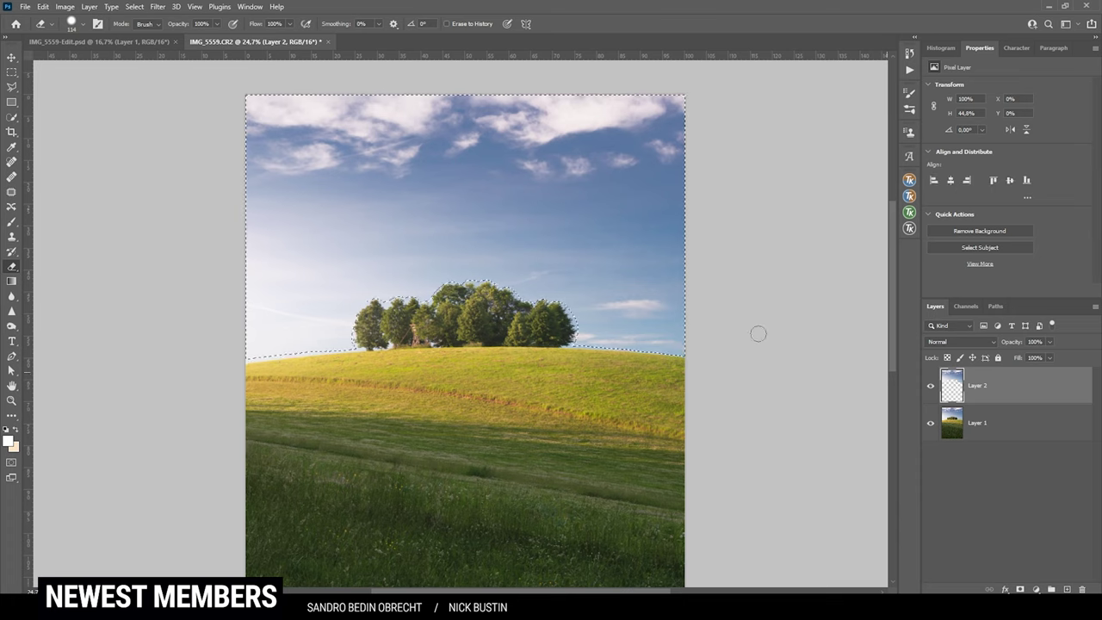
# Open Filter > Blur Gallery > Path Blur and delete the default blur path.
pyautogui.click(157, 7)
pyautogui.moveTo(206, 172)
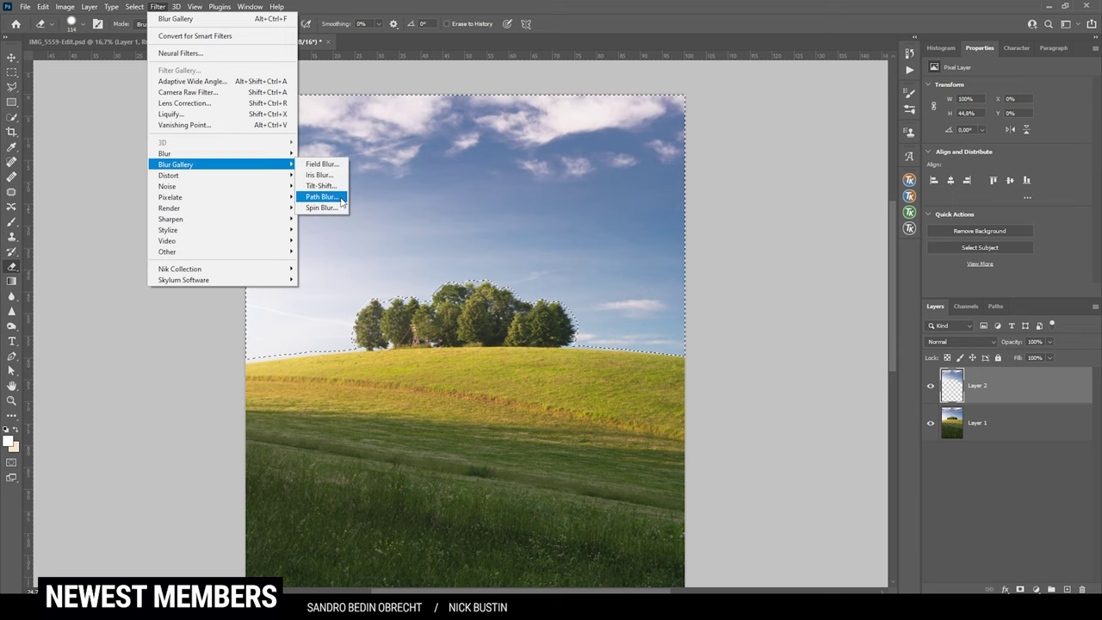
pyautogui.click(321, 196)
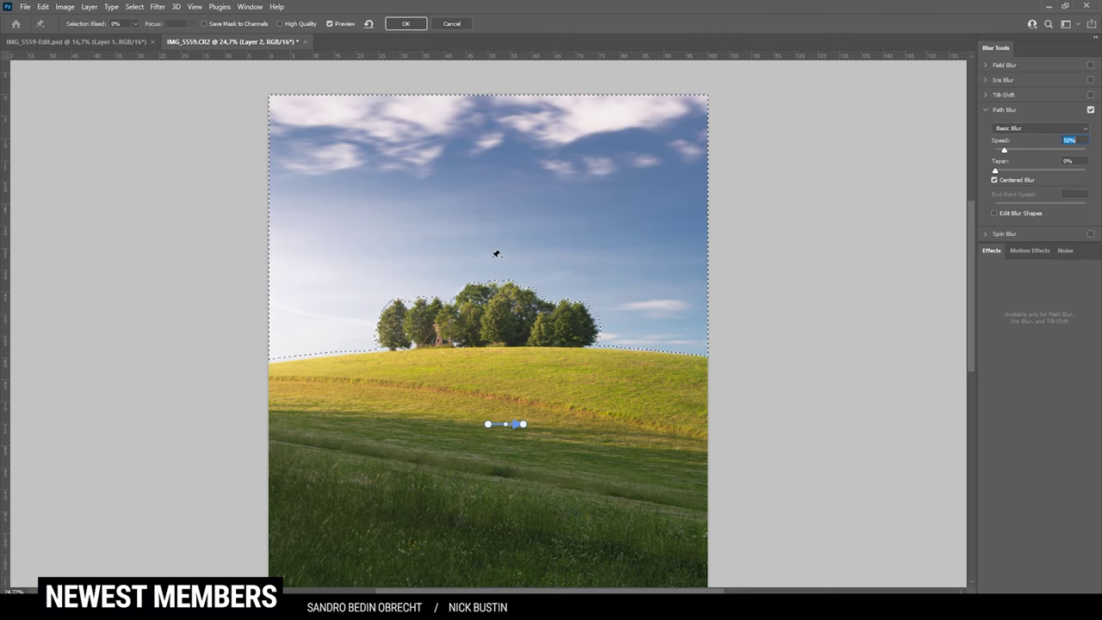
pyautogui.click(489, 424)
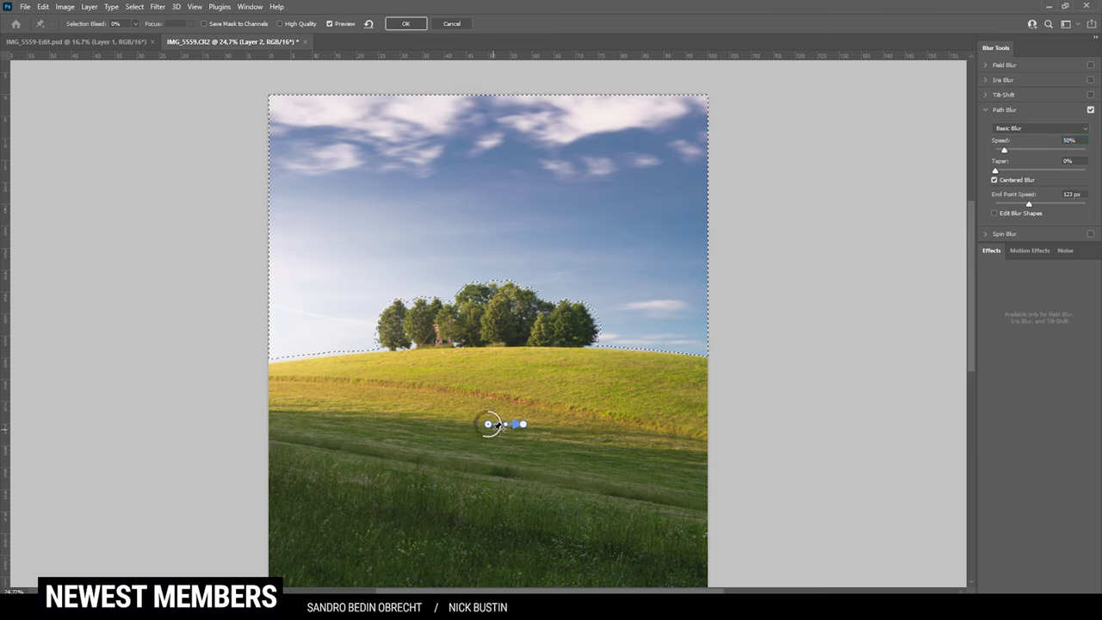
pyautogui.press('Delete')
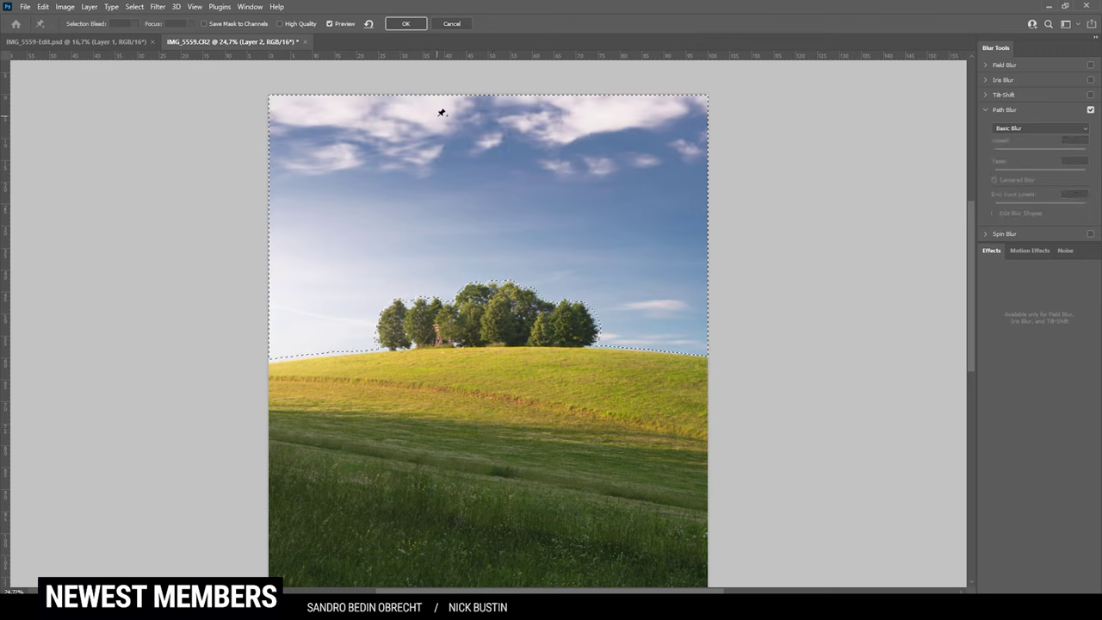
# Draw blur paths across the top clouds and the mid sky.
pyautogui.click(518, 141)
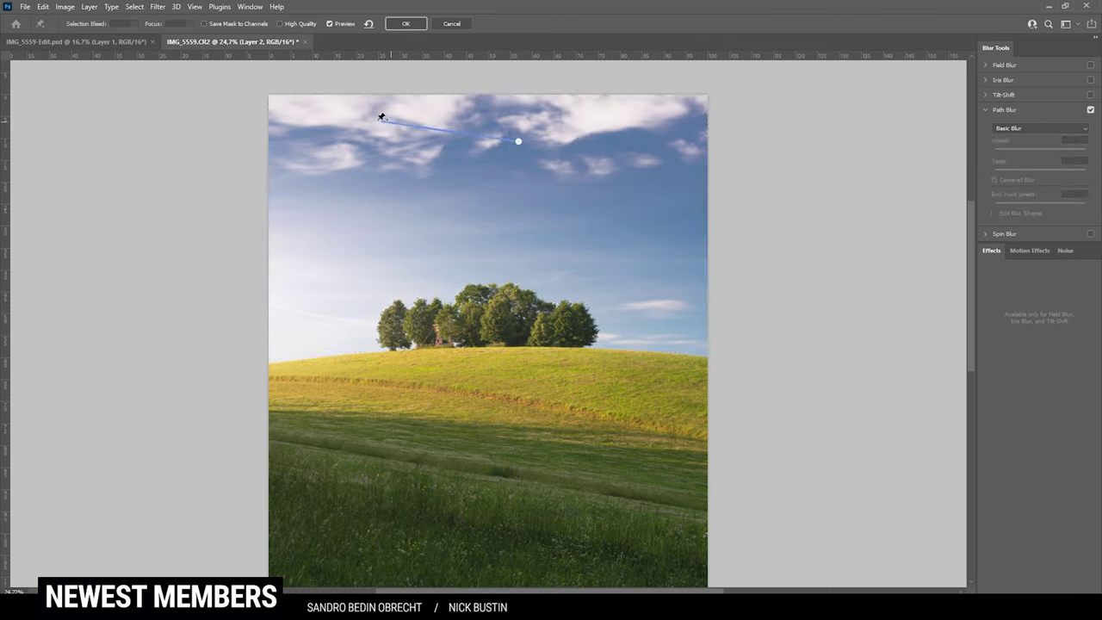
pyautogui.doubleClick(367, 120)
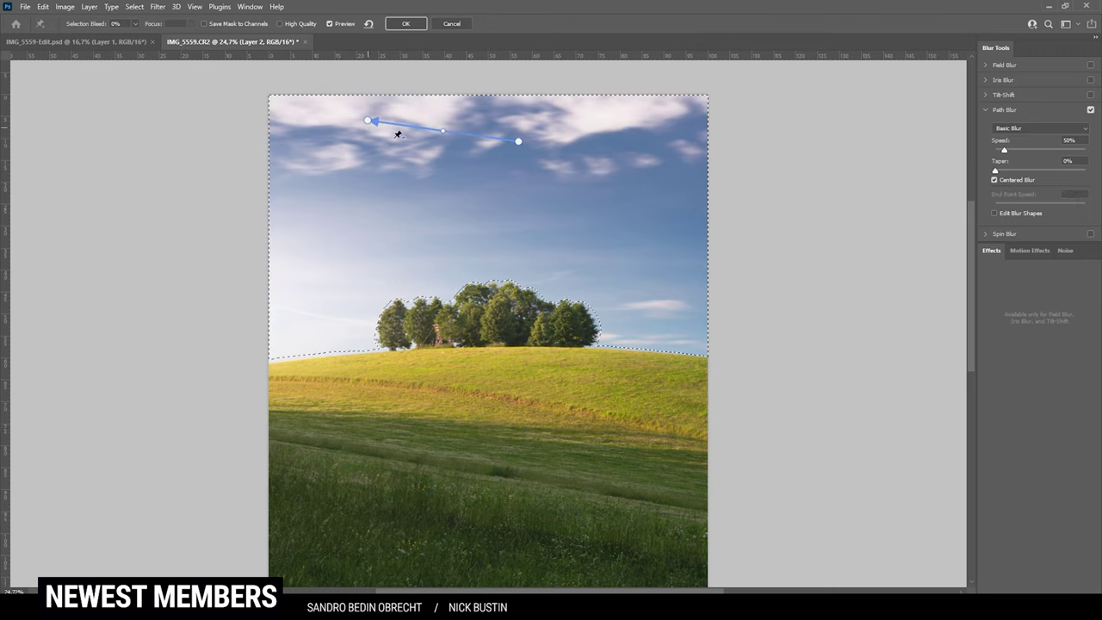
pyautogui.click(444, 130)
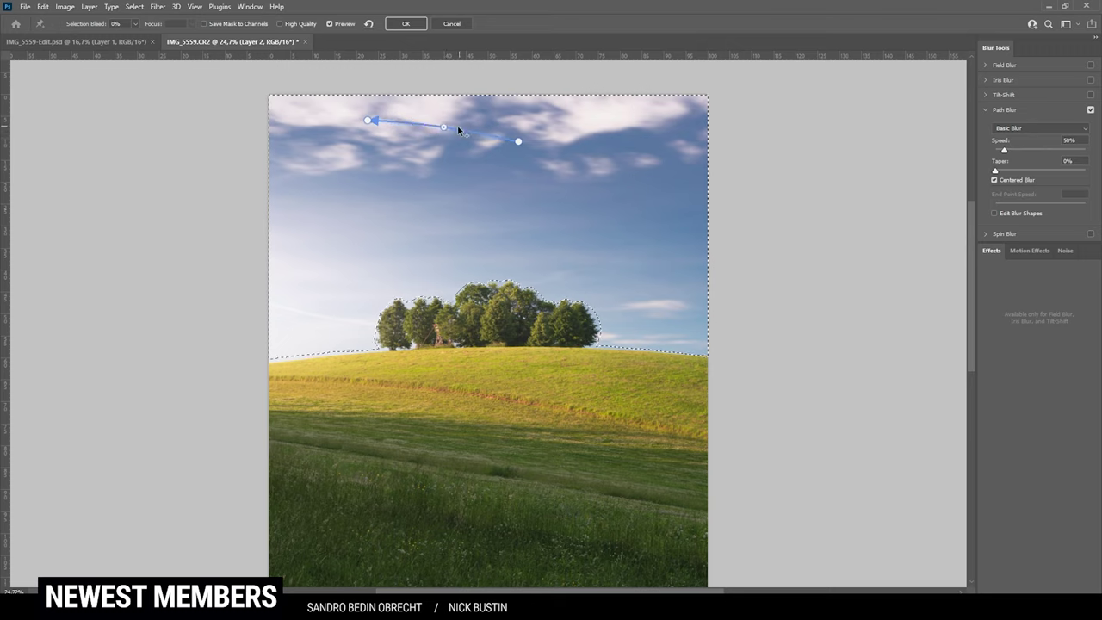
pyautogui.moveTo(444, 128); pyautogui.dragTo(440, 130)
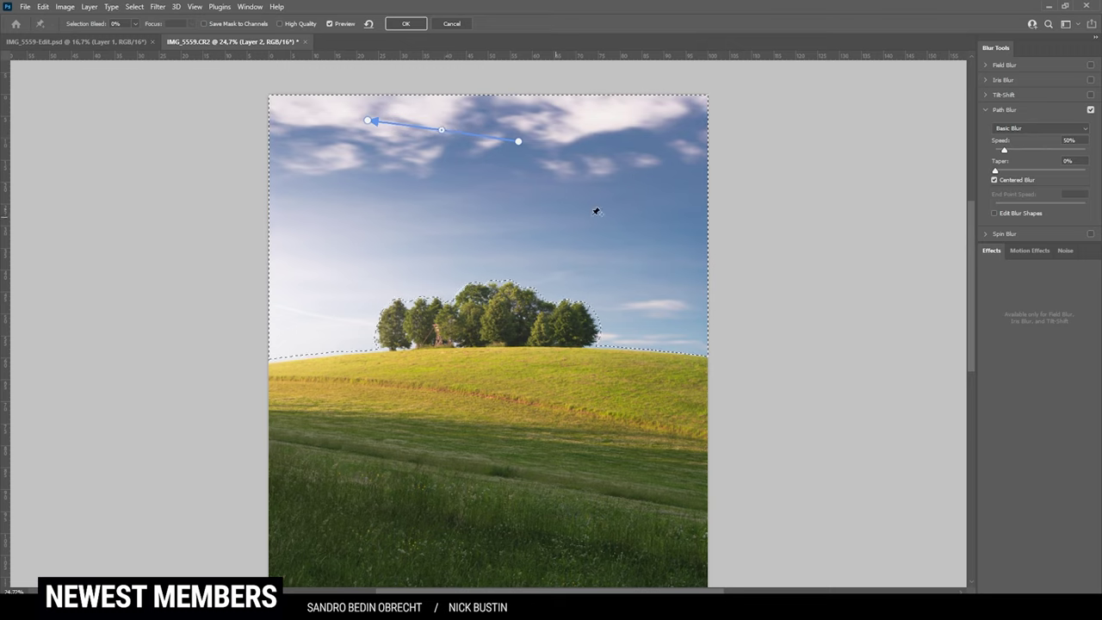
pyautogui.click(621, 202)
pyautogui.doubleClick(460, 223)
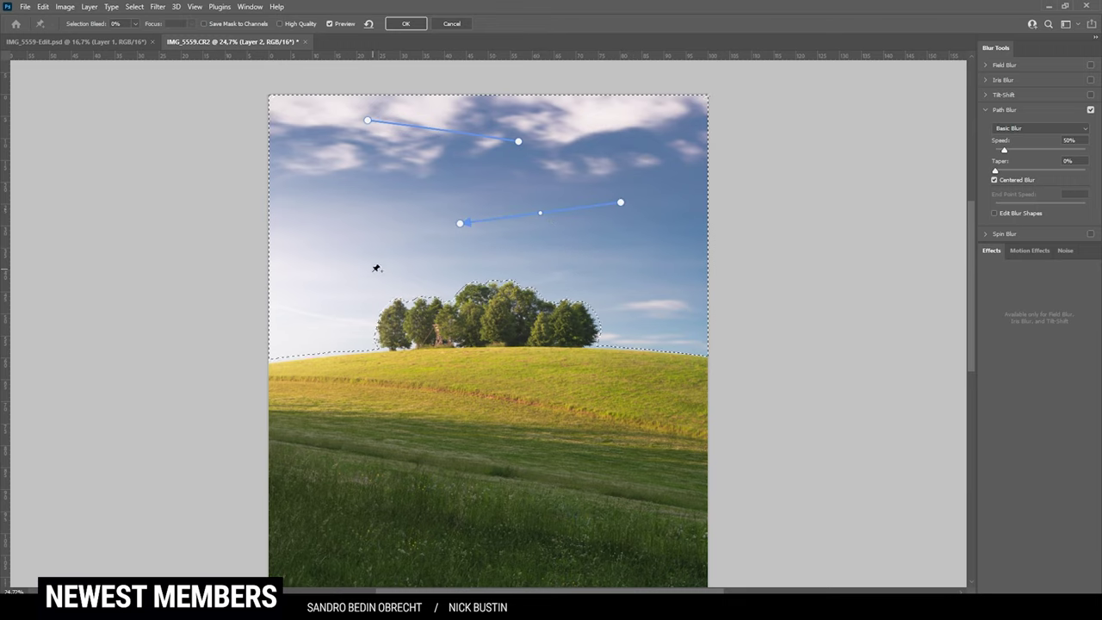
# Add a third blur path right of the trees, raise Speed to 111%, and apply.
pyautogui.click(690, 326)
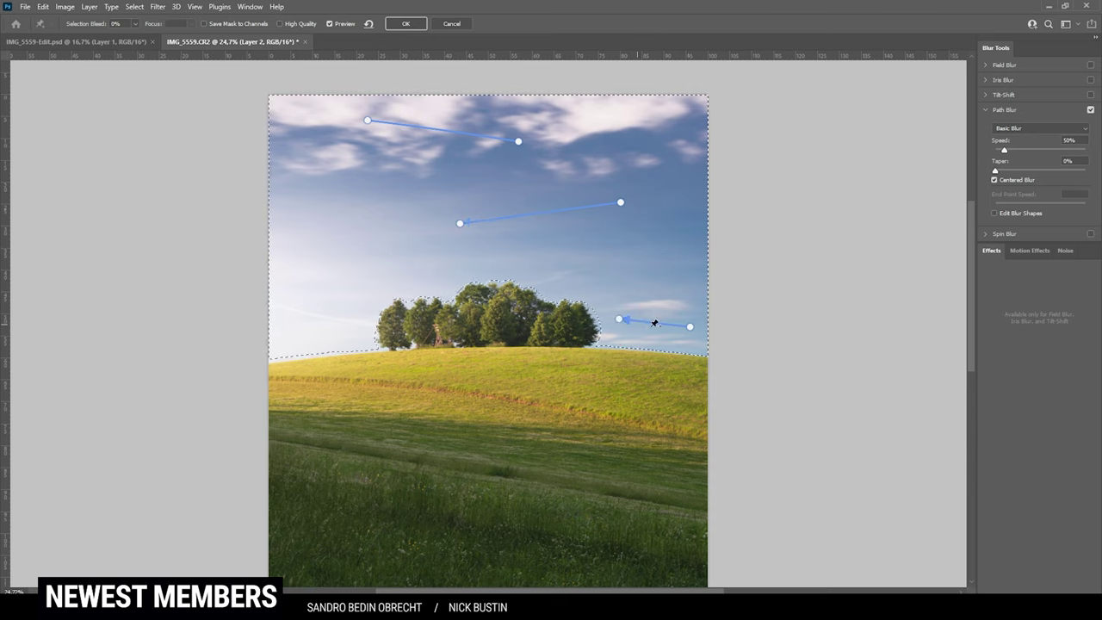
pyautogui.moveTo(655, 325); pyautogui.dragTo(648, 320)
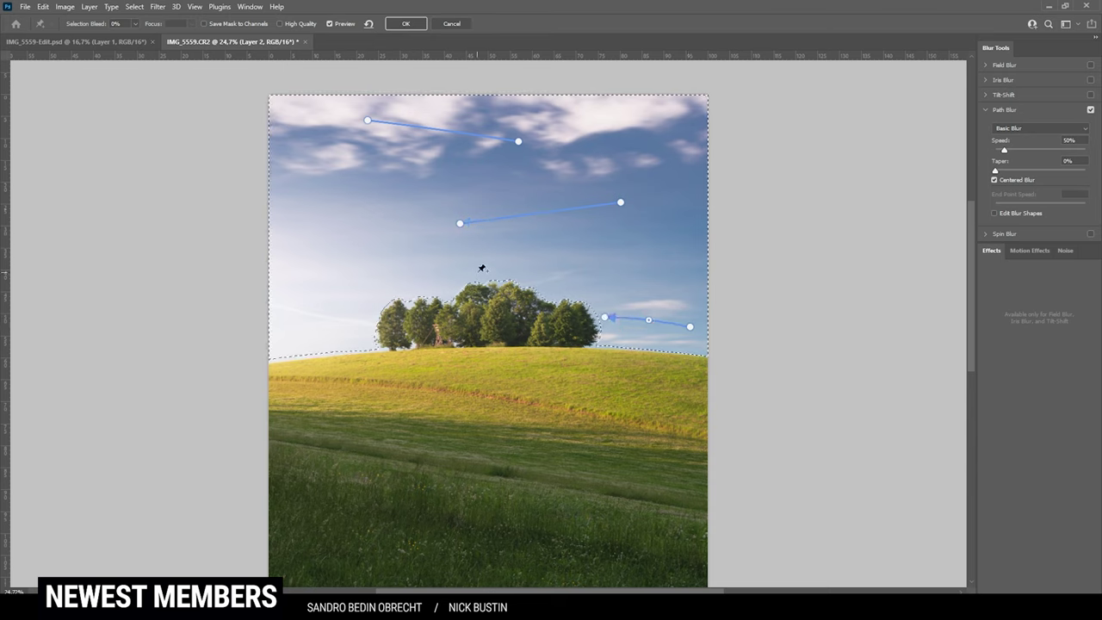
pyautogui.moveTo(1004, 152); pyautogui.dragTo(1014, 153)
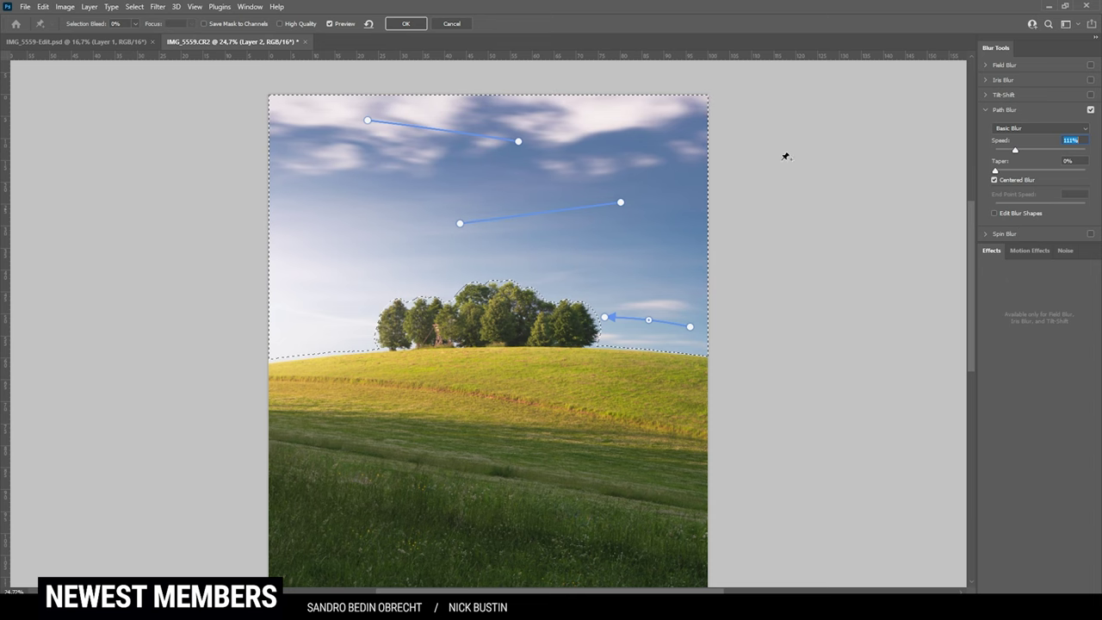
pyautogui.click(397, 25)
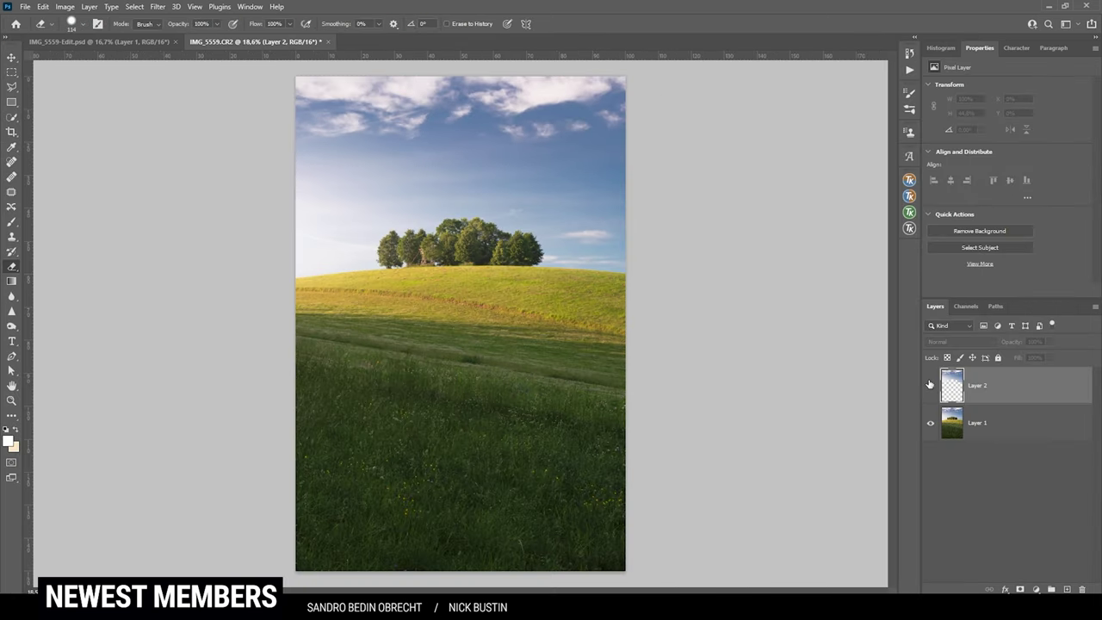
# Compare the blurred sky on and off, then merge Layer 2 with Layer 1 using Ctrl+E.
pyautogui.click(930, 384)
pyautogui.click(929, 384)
pyautogui.click(929, 384)
pyautogui.click(930, 384)
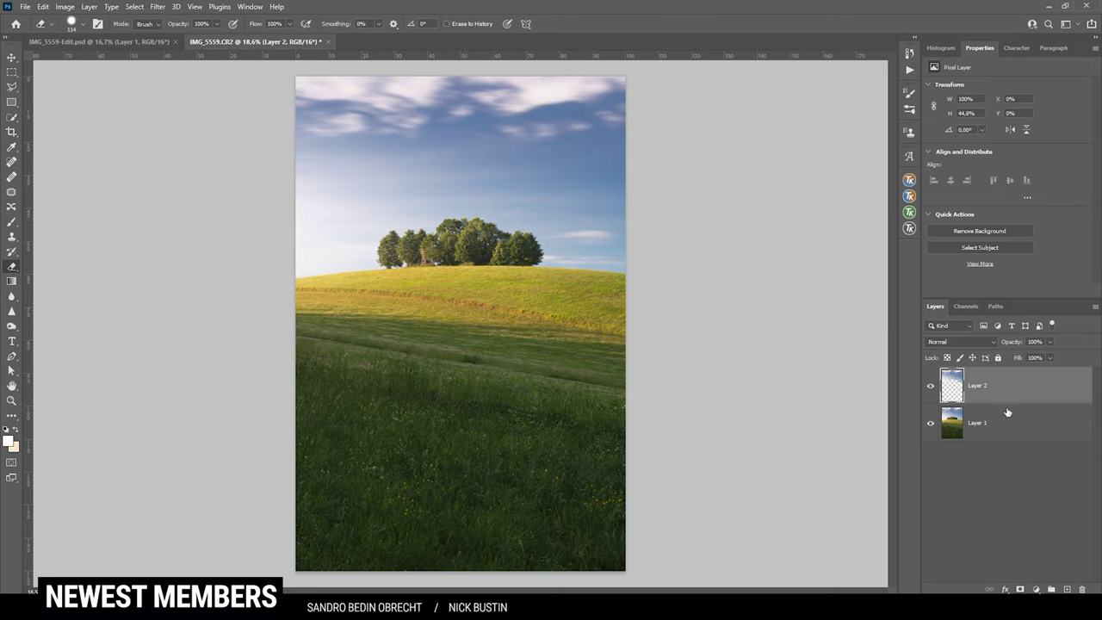
pyautogui.click(925, 388)
pyautogui.click(924, 387)
pyautogui.keyDown('shift'); pyautogui.click(1037, 422); pyautogui.keyUp('shift')
pyautogui.hotkey('ctrl', 'e')
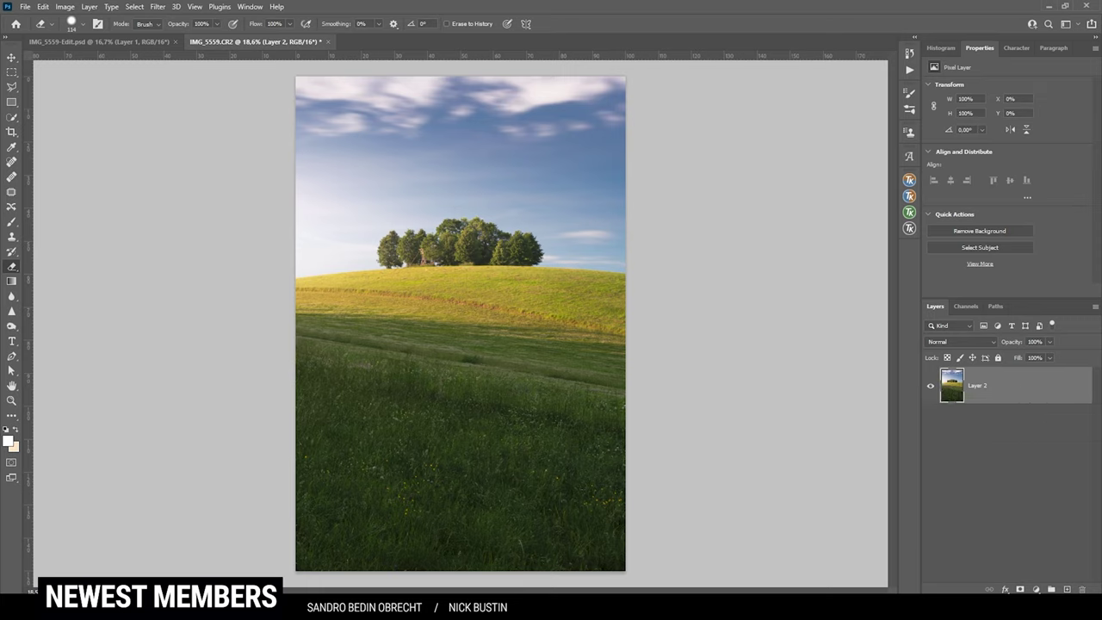
# Launch Color Efex Pro 4 on the merged image and set Polarisation to 41% strength.
pyautogui.click(157, 6)
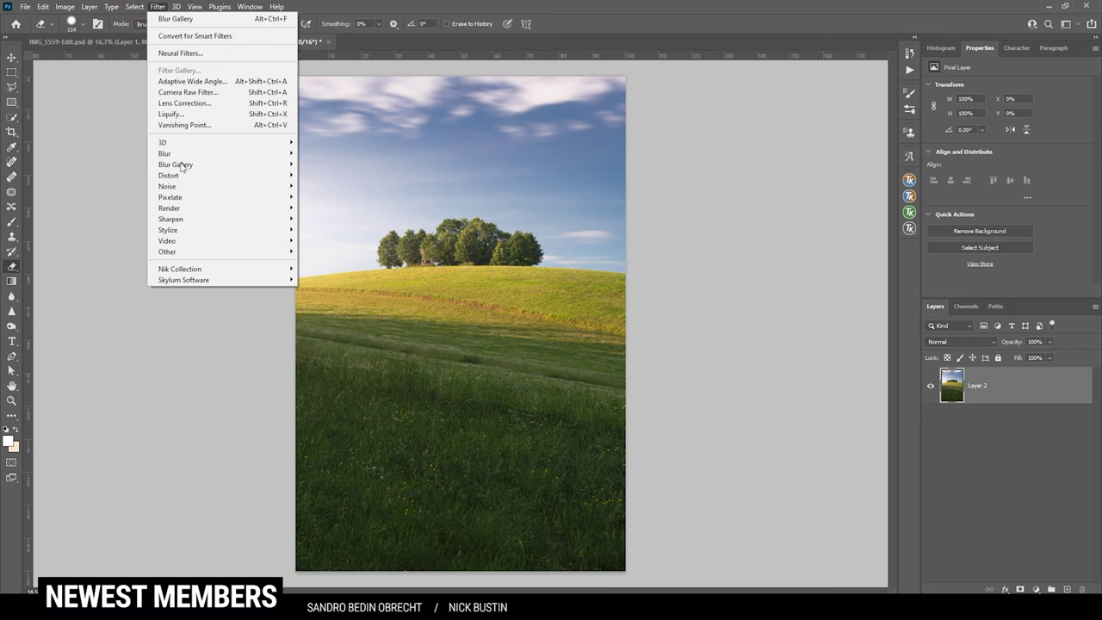
pyautogui.moveTo(221, 269)
pyautogui.click(323, 280)
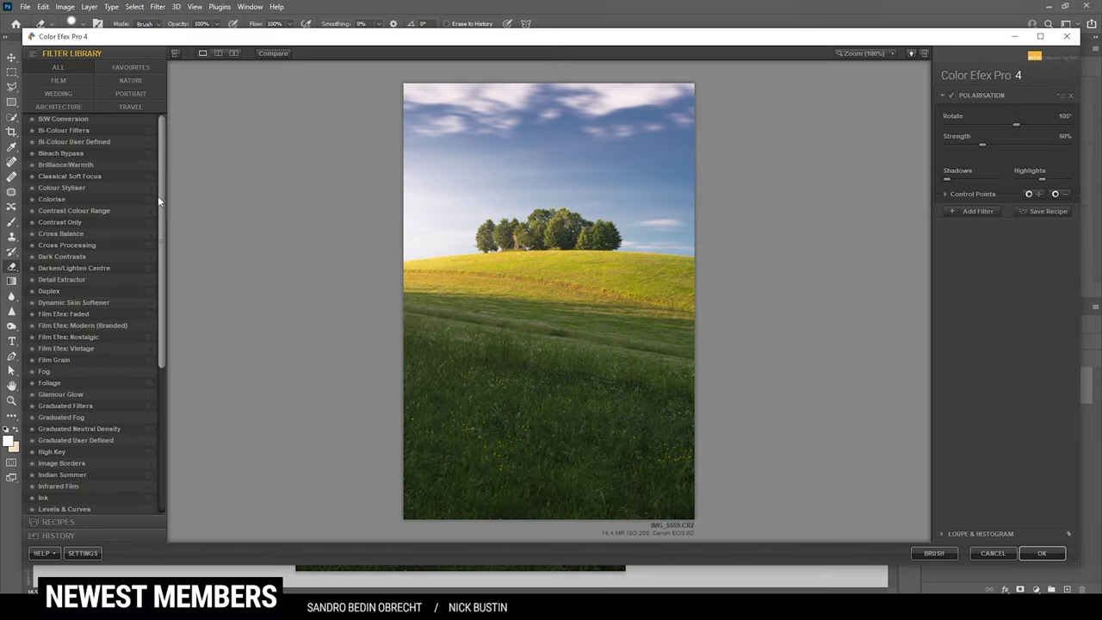
pyautogui.moveTo(161, 286); pyautogui.dragTo(161, 352)
pyautogui.click(86, 371)
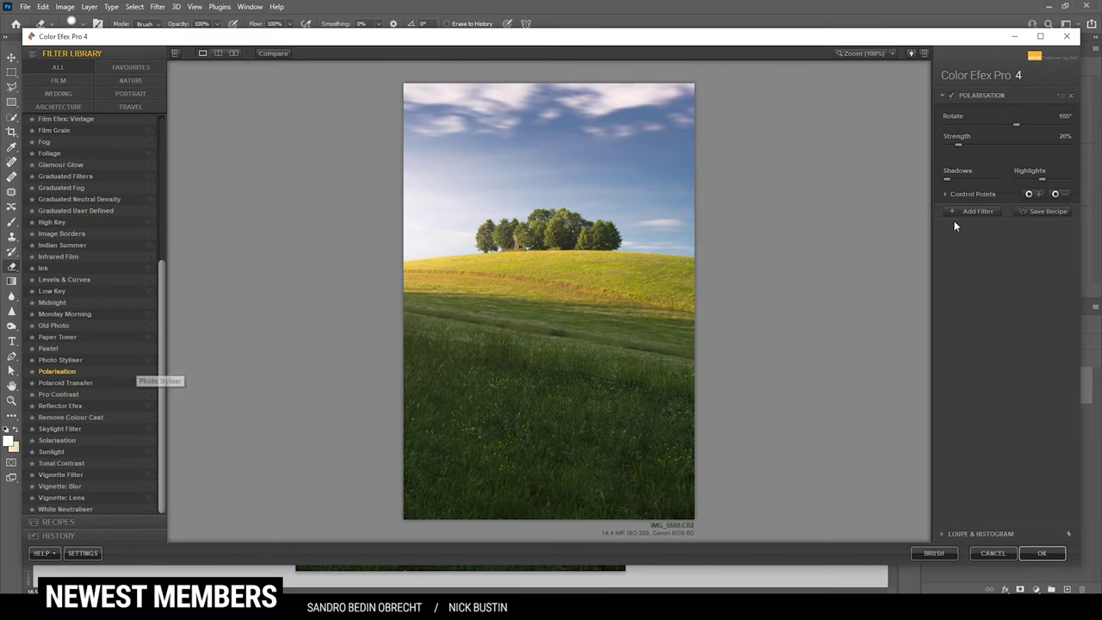
pyautogui.click(950, 95)
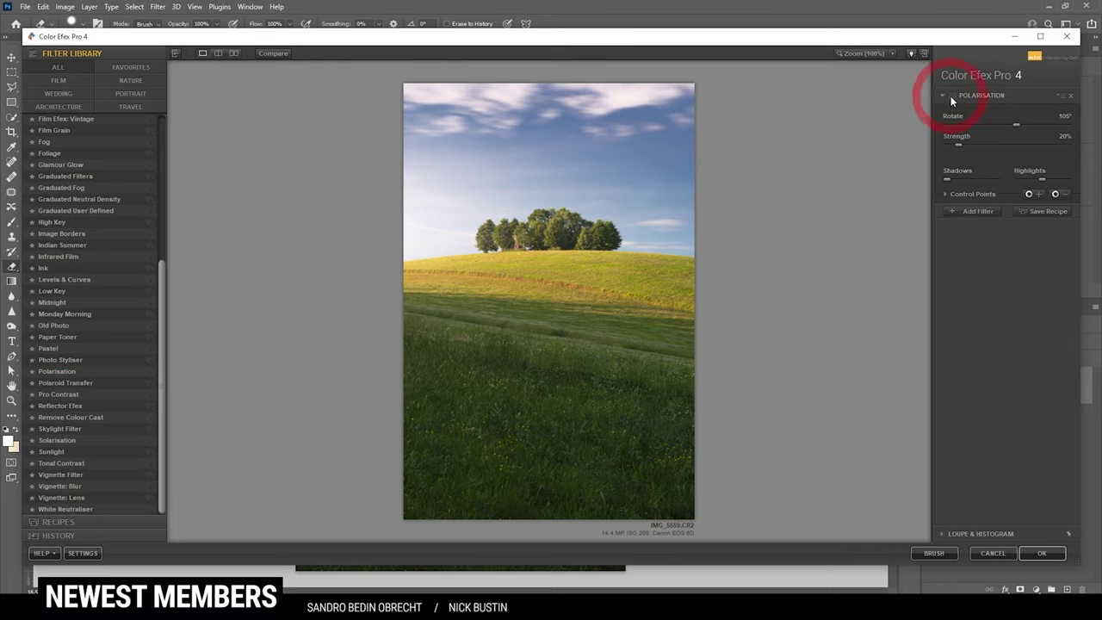
pyautogui.click(974, 145)
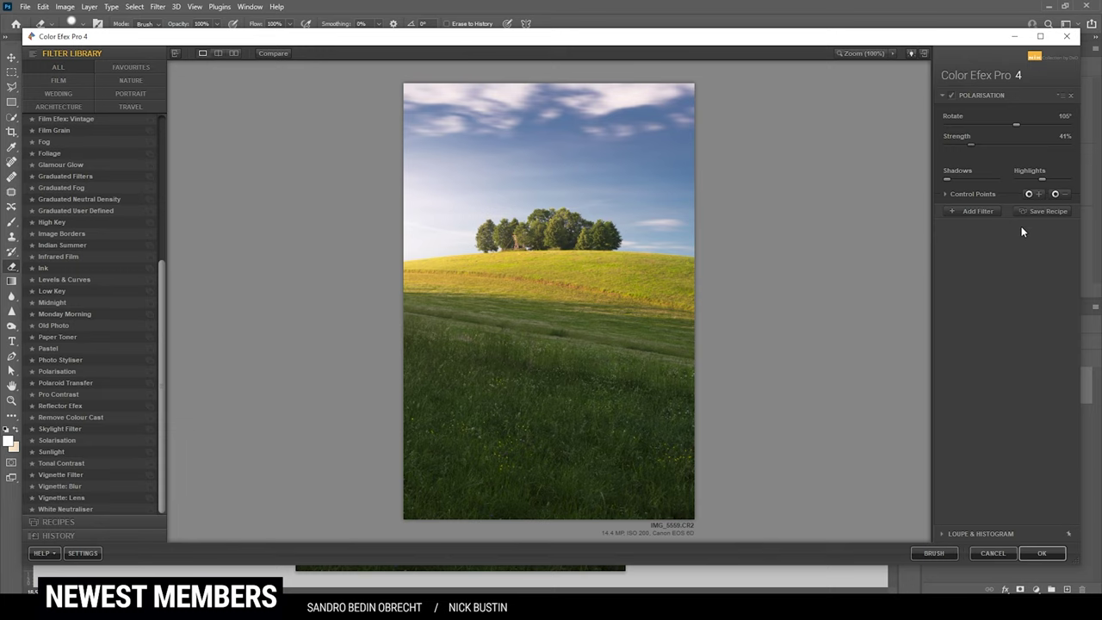
# Try a slight Brilliance/Warmth warming, remove it again, and apply the Polarisation back to Photoshop.
pyautogui.click(982, 212)
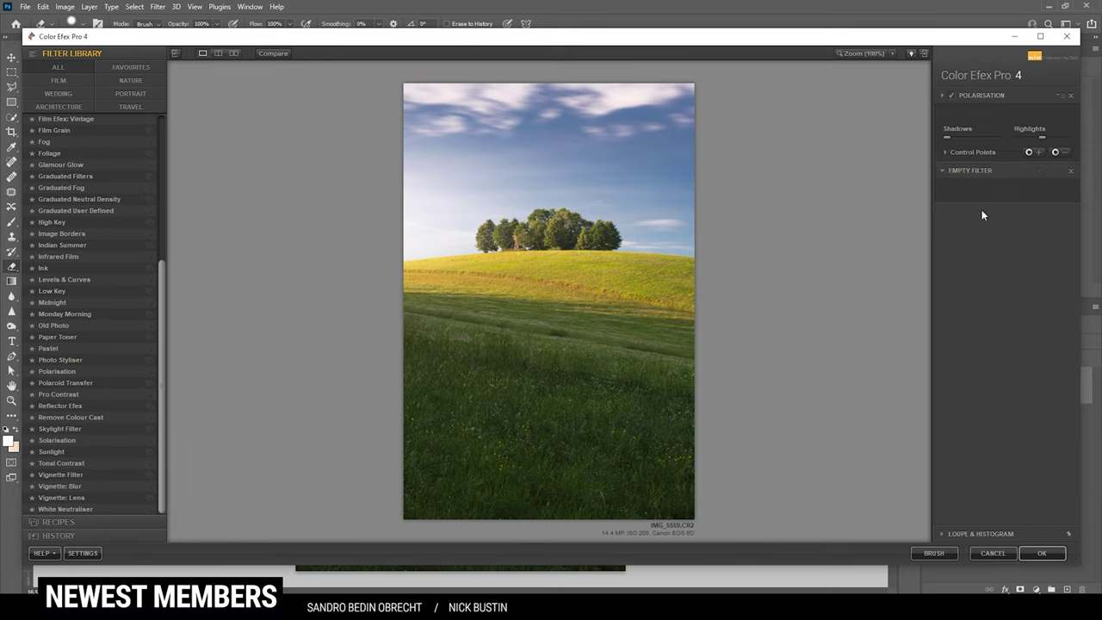
pyautogui.moveTo(160, 258); pyautogui.dragTo(160, 110)
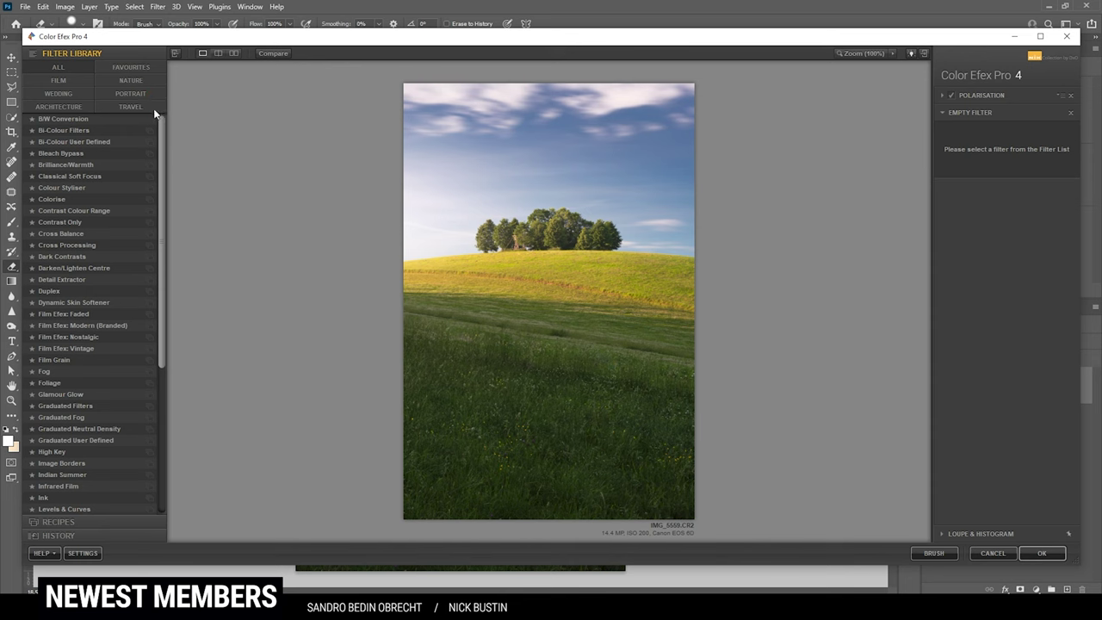
pyautogui.click(81, 165)
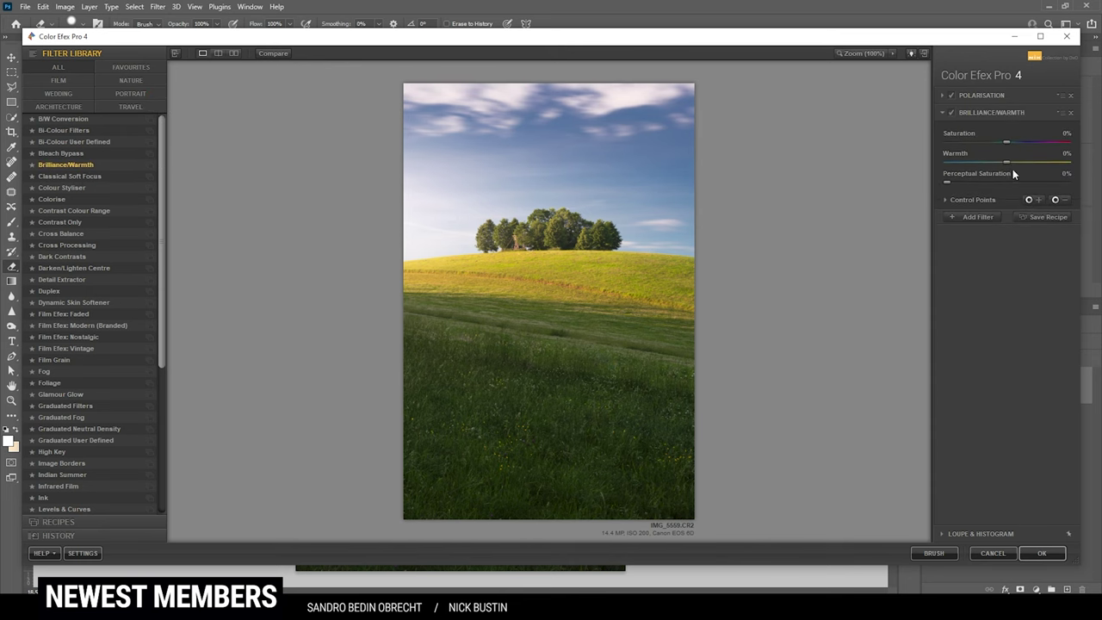
pyautogui.moveTo(1006, 162); pyautogui.dragTo(1010, 162)
pyautogui.click(1071, 113)
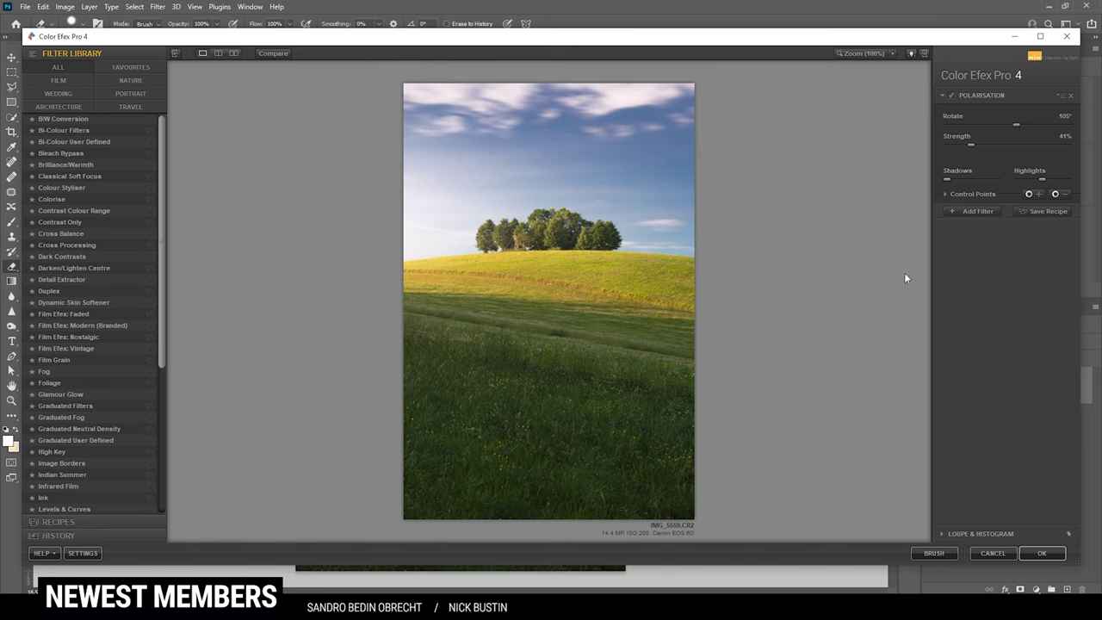
pyautogui.click(1044, 553)
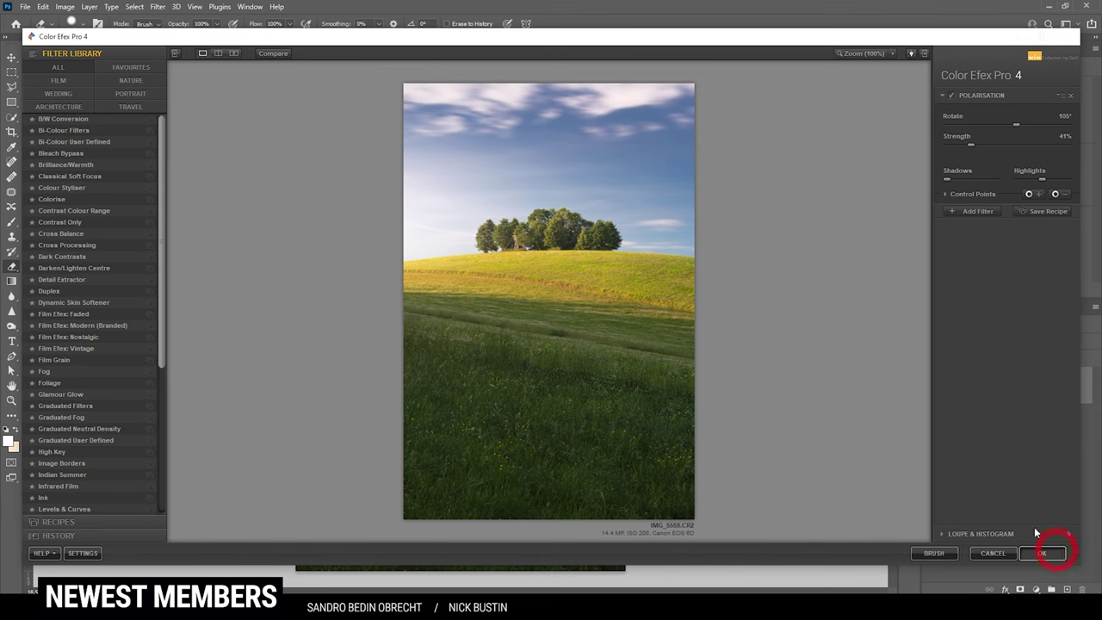